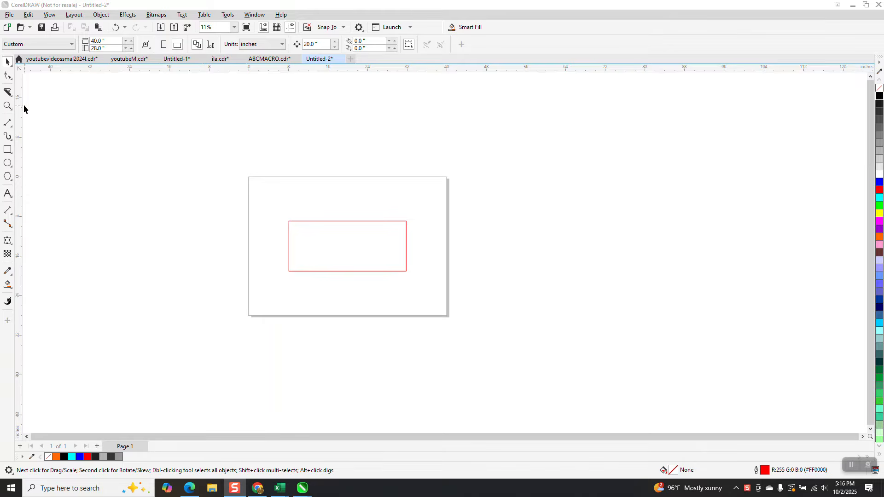
- Slice the red rectangle in two with the Knife tool along a slanted line from its upper-left part down to just past its centre
{"action": "left_click", "coordinate": [12, 97]}
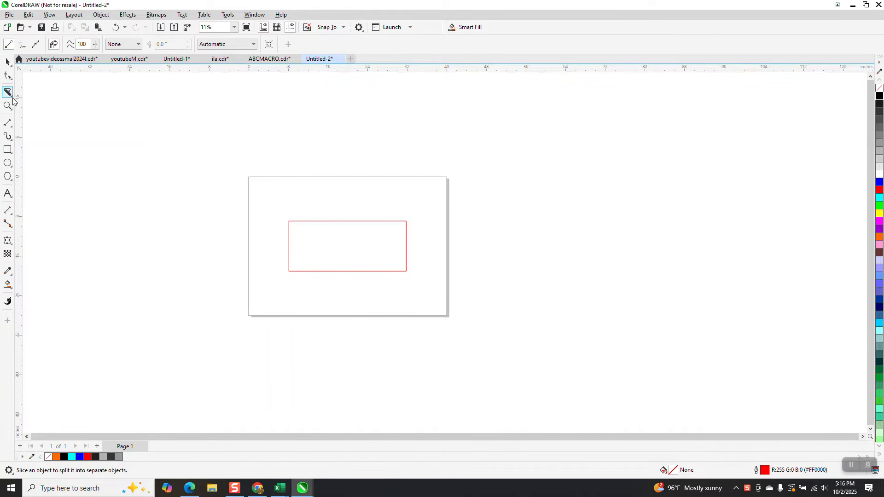
{"action": "left_click", "coordinate": [11, 97]}
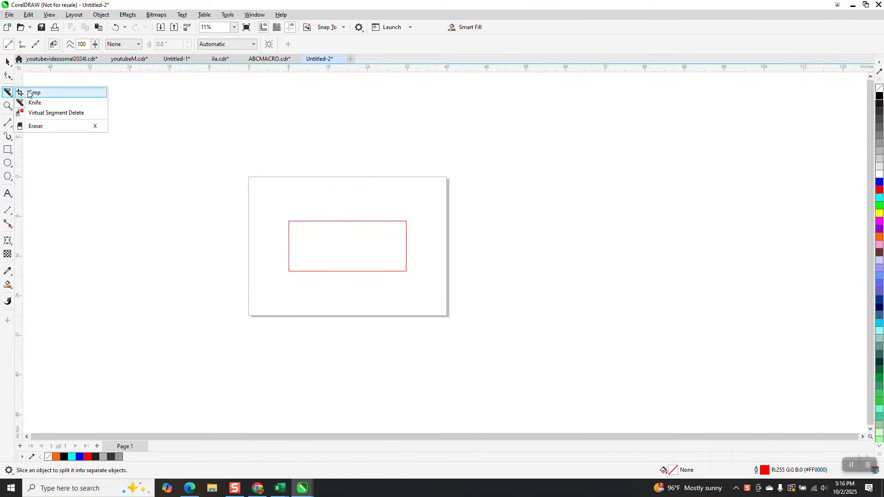
{"action": "left_click", "coordinate": [35, 103]}
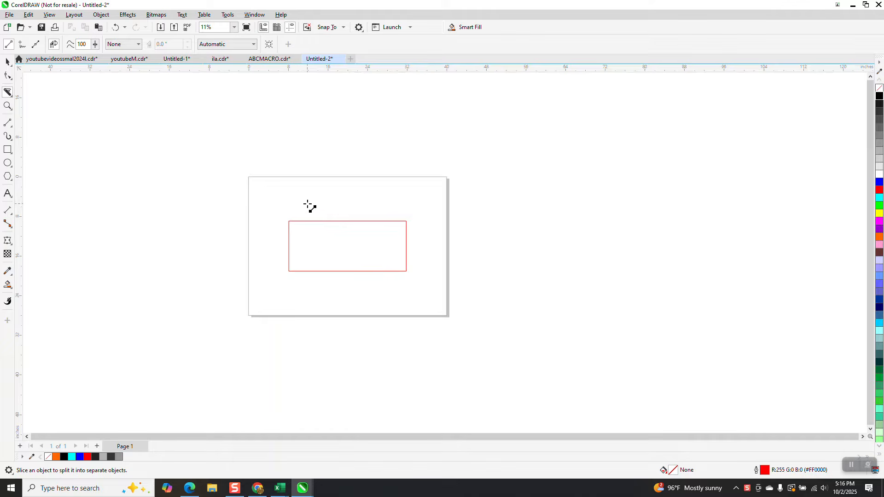
{"action": "left_click_drag", "start_coordinate": [307, 201], "coordinate": [363, 281]}
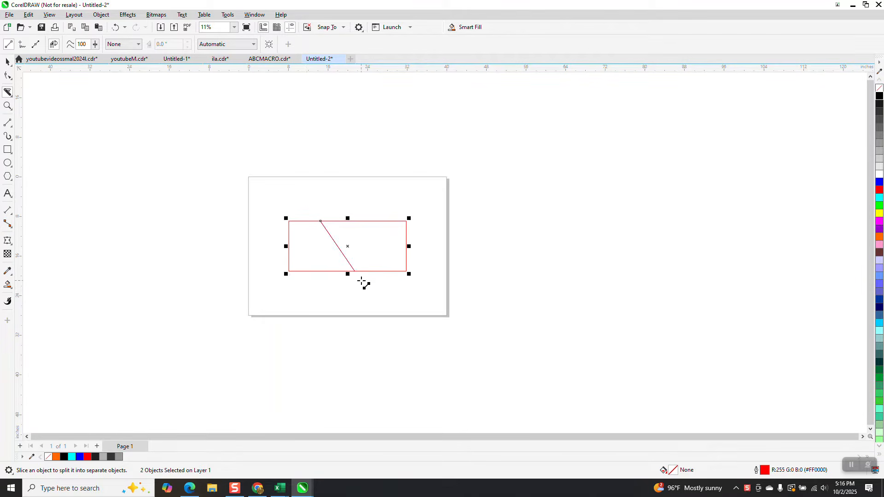
- Set the nudge distance to 0.5 inches and nudge the larger right-hand piece two steps to the right
{"action": "left_click", "coordinate": [7, 62]}
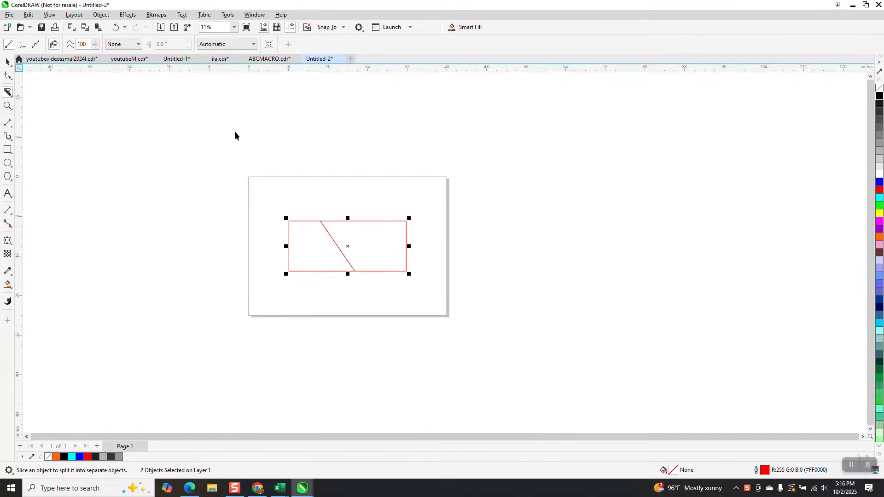
{"action": "left_click", "coordinate": [283, 133]}
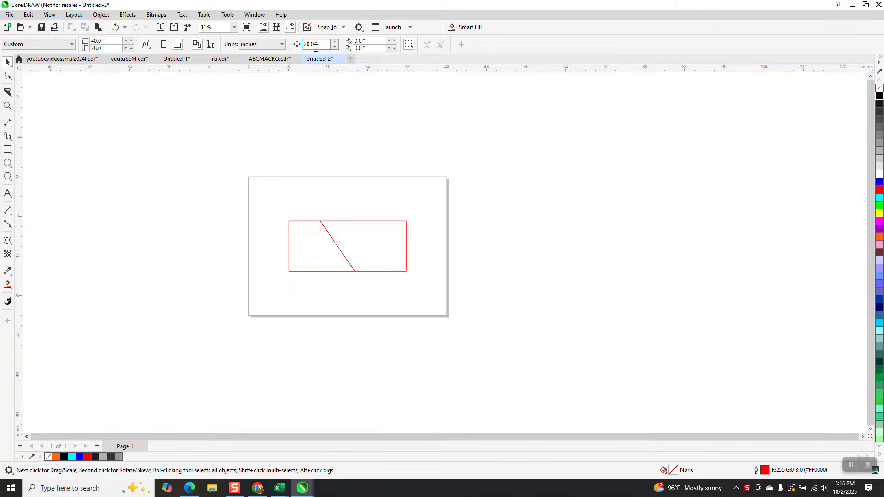
{"action": "left_click_drag", "start_coordinate": [321, 45], "coordinate": [221, 75]}
{"action": "type", "text": "."}
{"action": "key", "text": "Return"}
{"action": "left_click", "coordinate": [345, 221]}
{"action": "key", "text": "Right"}
{"action": "key", "text": "Right"}
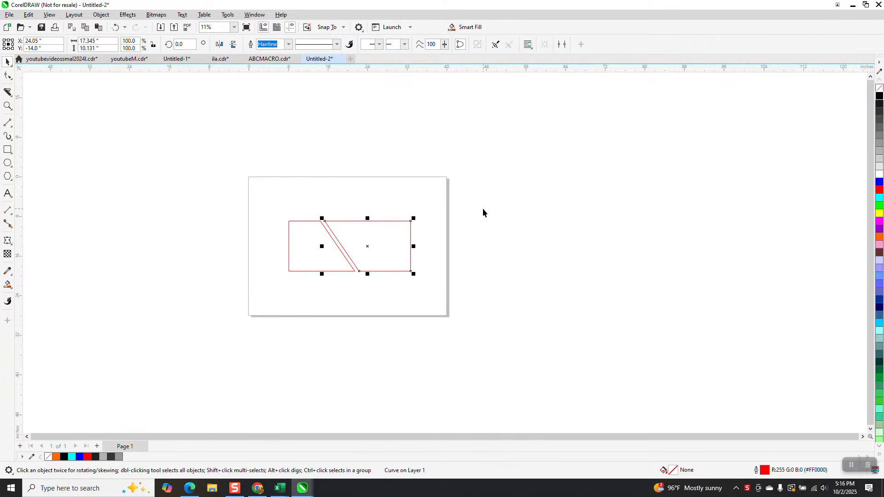
- Slice the right-hand piece with the Knife tool along a line slanting down and left from its top edge to its bottom edge
{"action": "left_click", "coordinate": [7, 105]}
{"action": "left_click_drag", "start_coordinate": [272, 197], "coordinate": [436, 327]}
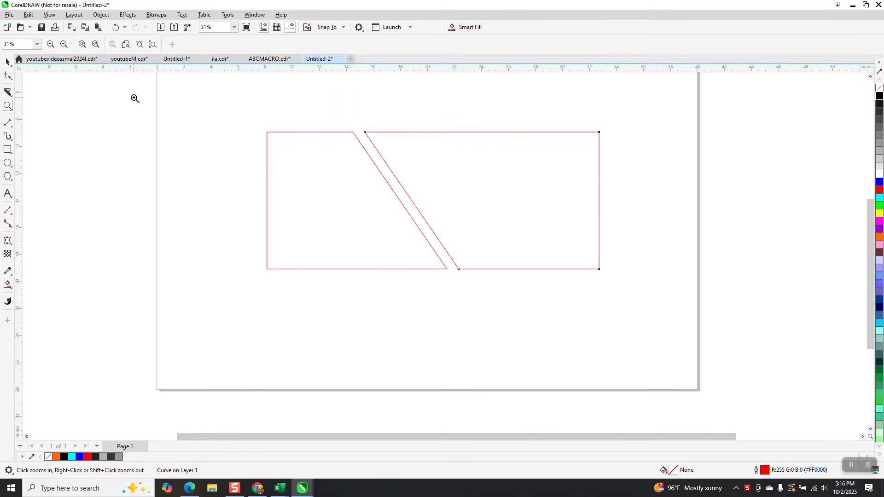
{"action": "scroll", "coordinate": [135, 96], "scroll_direction": "down", "scroll_amount": 1}
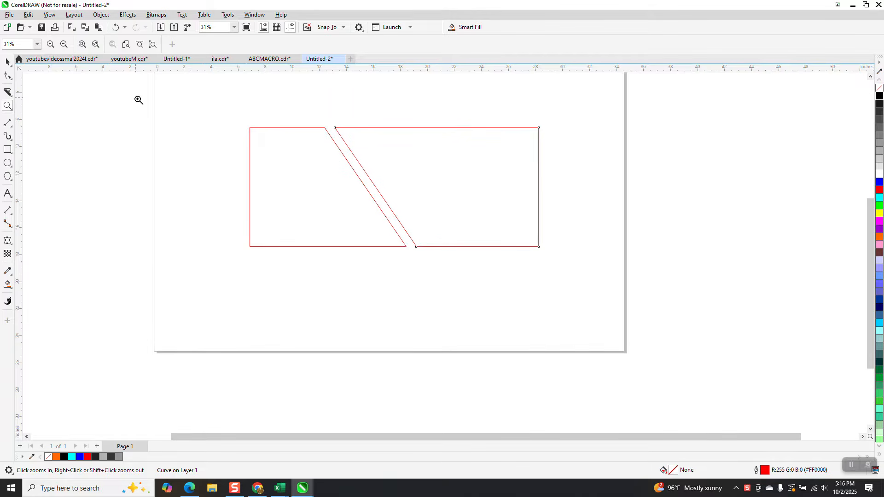
{"action": "left_click", "coordinate": [9, 94]}
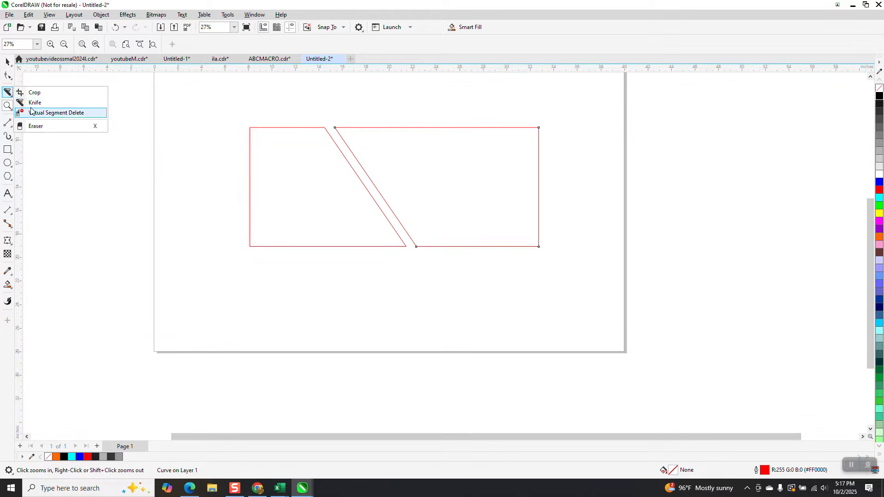
{"action": "left_click", "coordinate": [33, 103]}
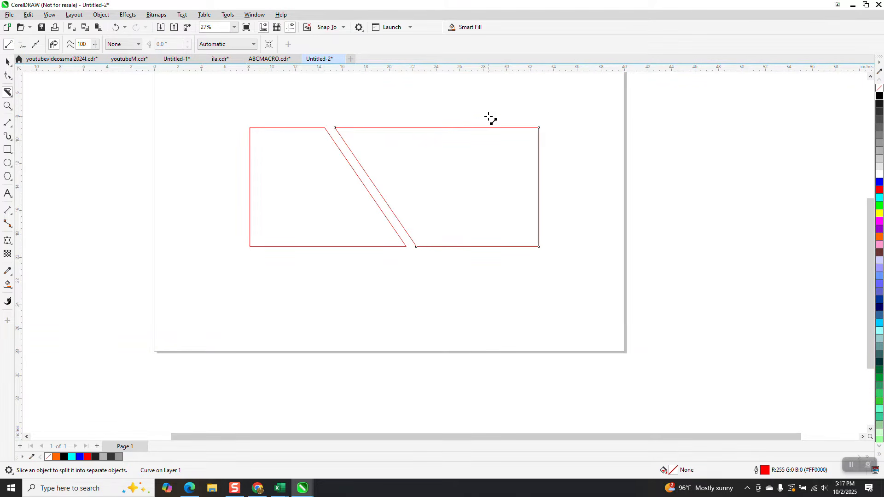
{"action": "left_click_drag", "start_coordinate": [493, 117], "coordinate": [443, 253]}
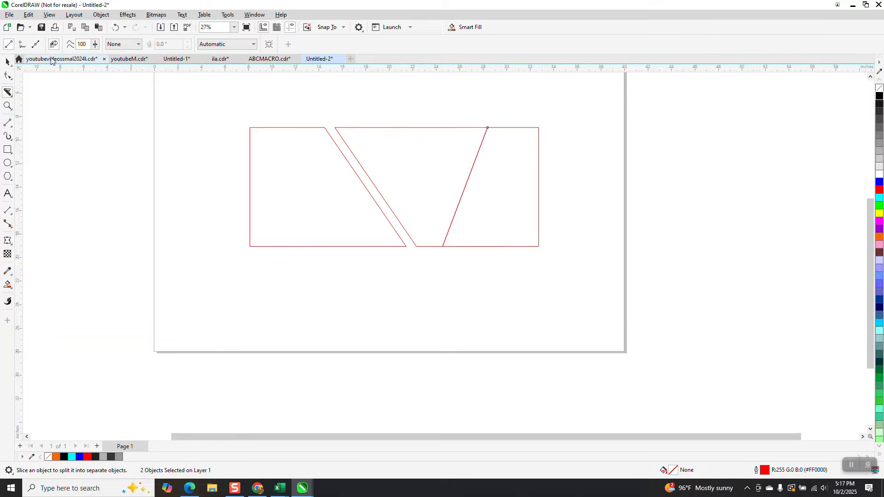
- Nudge the newly cut rightmost piece 0.5 inches to the right to open a gap
{"action": "left_click", "coordinate": [7, 61]}
{"action": "left_click", "coordinate": [602, 203]}
{"action": "left_click", "coordinate": [526, 197]}
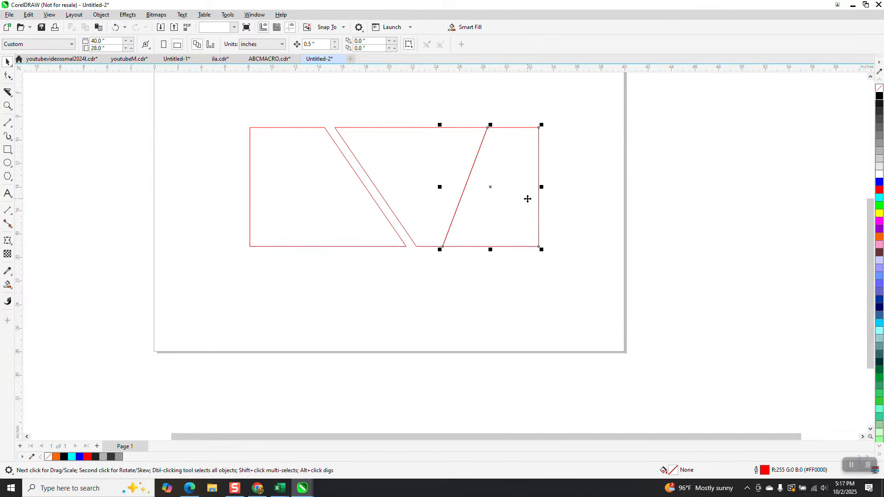
{"action": "key", "text": "Right"}
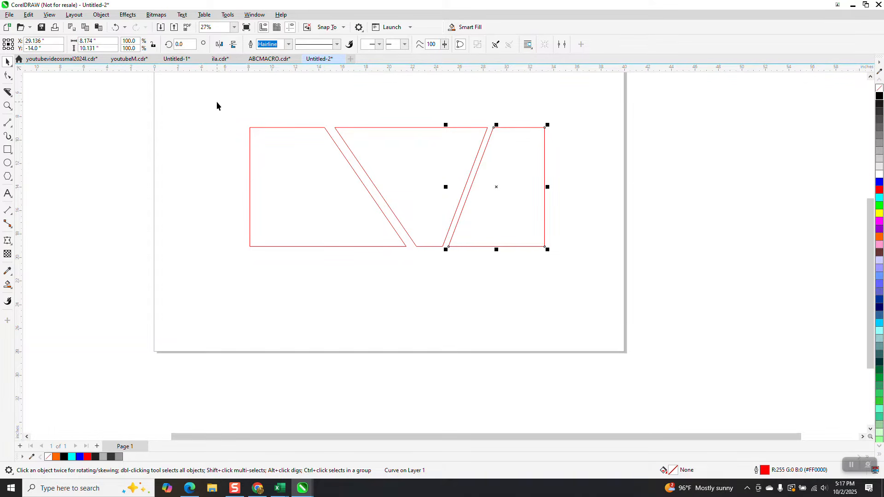
- Draw a second rectangle about 24.5 by 10.9 inches directly below the sliced pieces
{"action": "scroll", "coordinate": [214, 94], "scroll_direction": "down", "scroll_amount": 1}
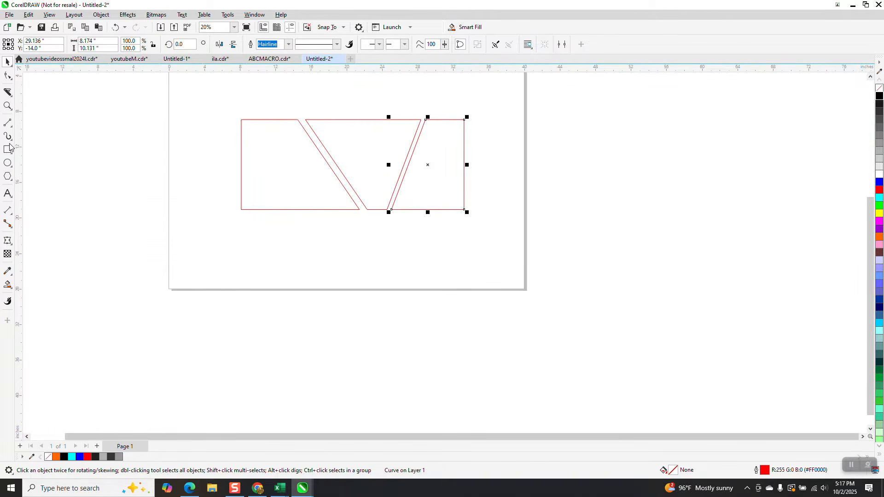
{"action": "key", "text": "F6"}
{"action": "left_click_drag", "start_coordinate": [231, 215], "coordinate": [452, 315]}
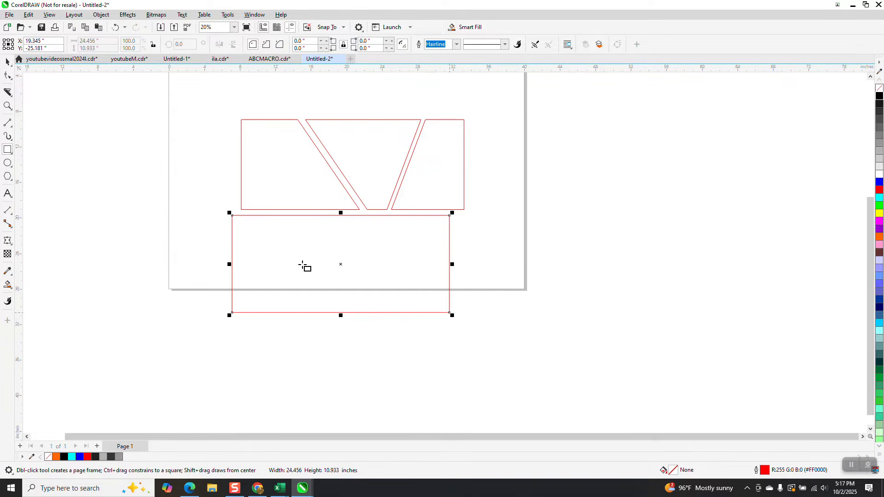
{"action": "left_click", "coordinate": [8, 124]}
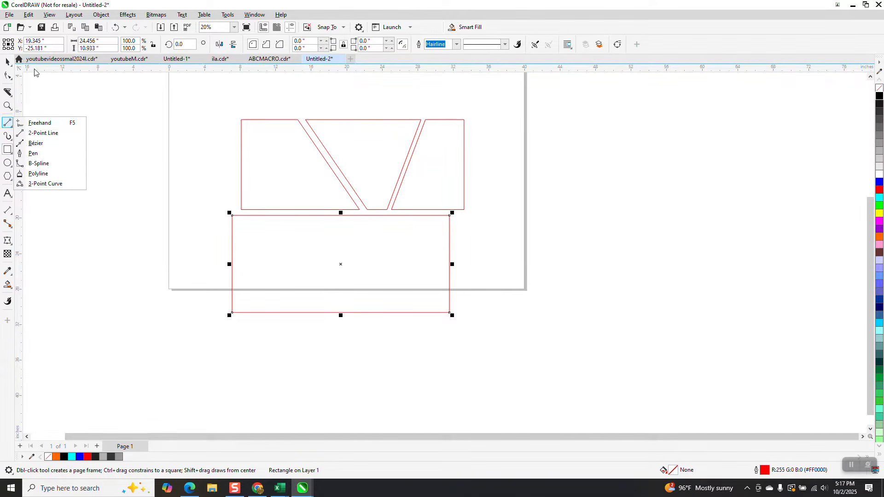
{"action": "left_click", "coordinate": [8, 92]}
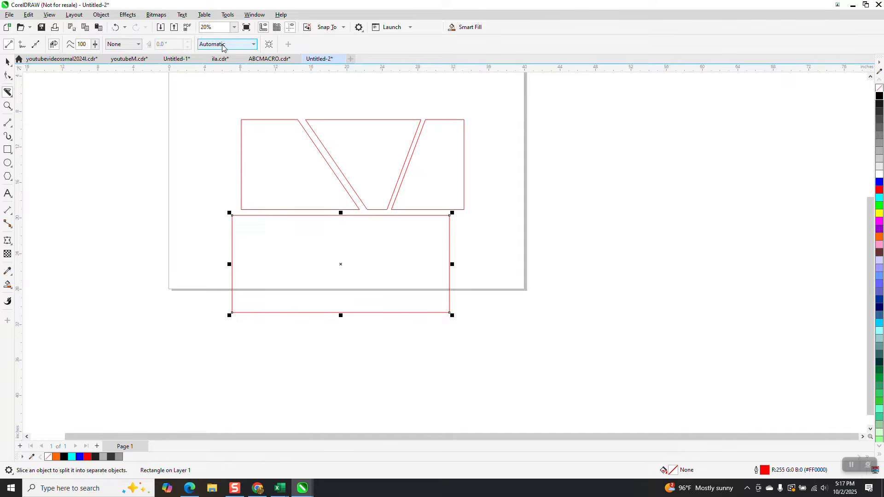
{"action": "left_click", "coordinate": [8, 123]}
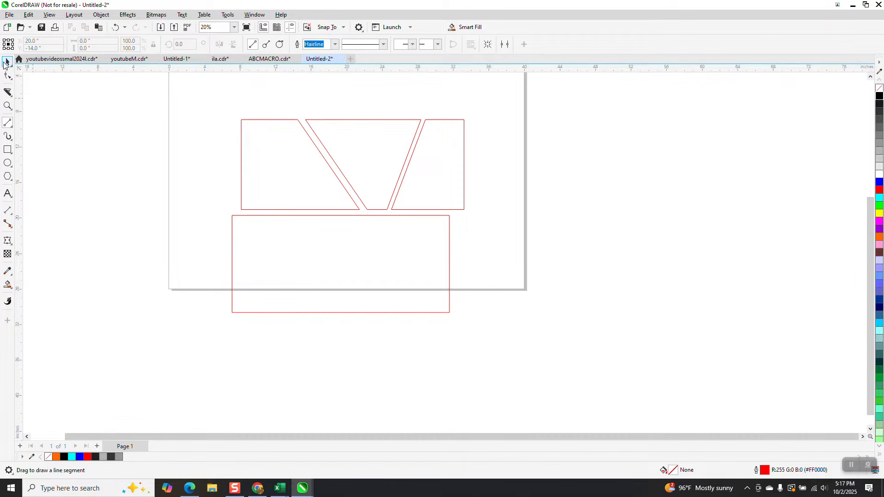
- Move the three sliced pieces together up about 4.6 inches, away from the new rectangle
{"action": "left_click", "coordinate": [6, 62]}
{"action": "left_click_drag", "start_coordinate": [462, 220], "coordinate": [468, 213]}
{"action": "left_click_drag", "start_coordinate": [373, 171], "coordinate": [380, 130]}
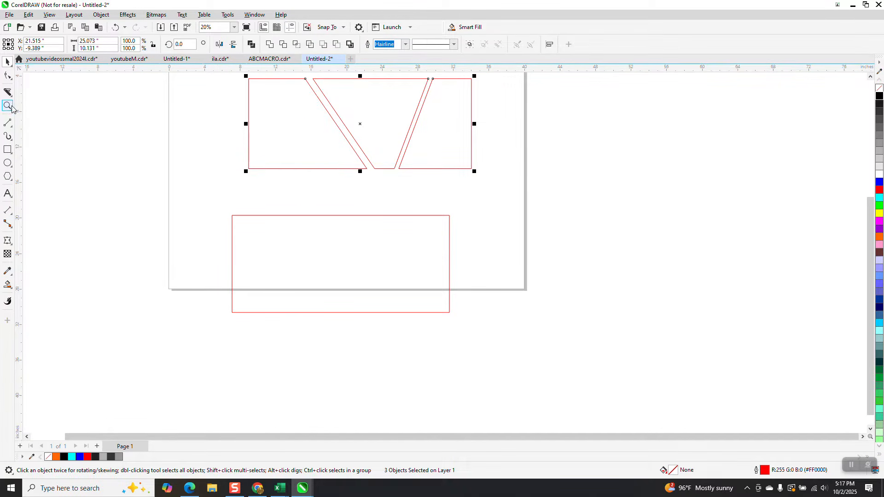
- Draw two straight slanted lines converging downward across the lower rectangle, each extending past its top and bottom edges
{"action": "left_click", "coordinate": [7, 123]}
{"action": "left_click_drag", "start_coordinate": [254, 197], "coordinate": [335, 325]}
{"action": "left_click_drag", "start_coordinate": [413, 206], "coordinate": [359, 343]}
- Smart Fill the lower rectangle's left and right regions in yellow, nudging each filled shape 0.5 inches outward
{"action": "left_click", "coordinate": [8, 285]}
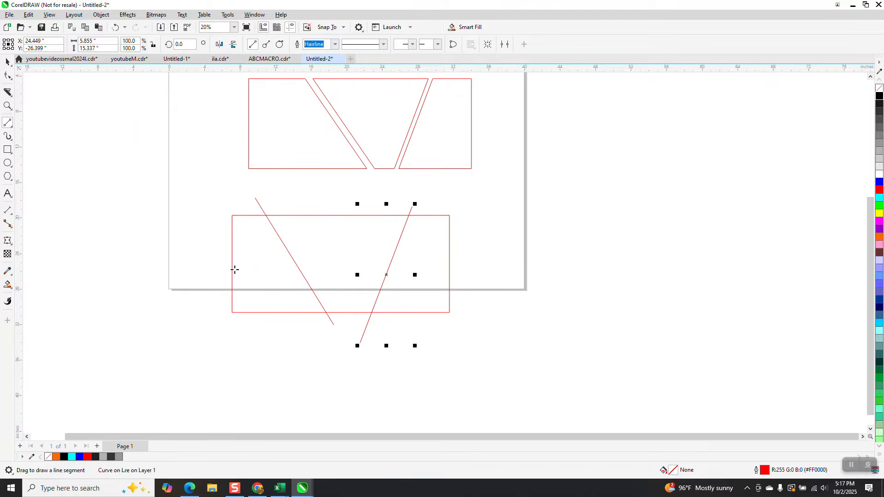
{"action": "left_click", "coordinate": [274, 261]}
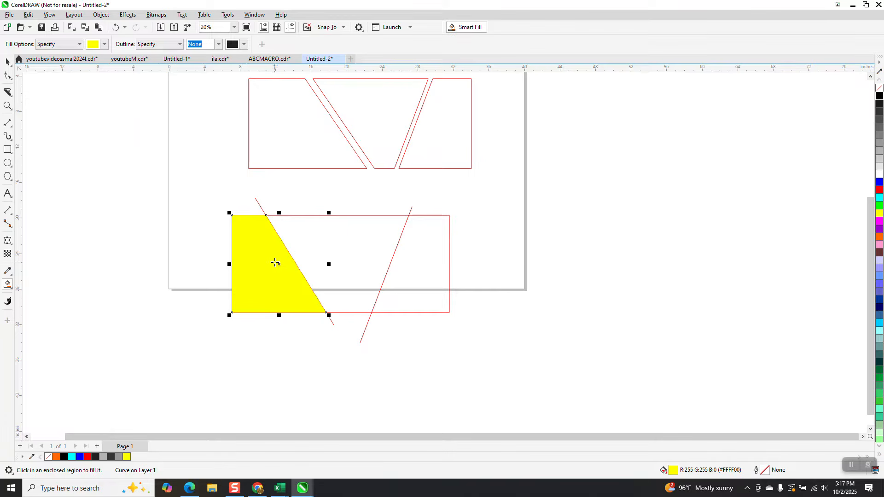
{"action": "key", "text": "Left"}
{"action": "left_click", "coordinate": [408, 258]}
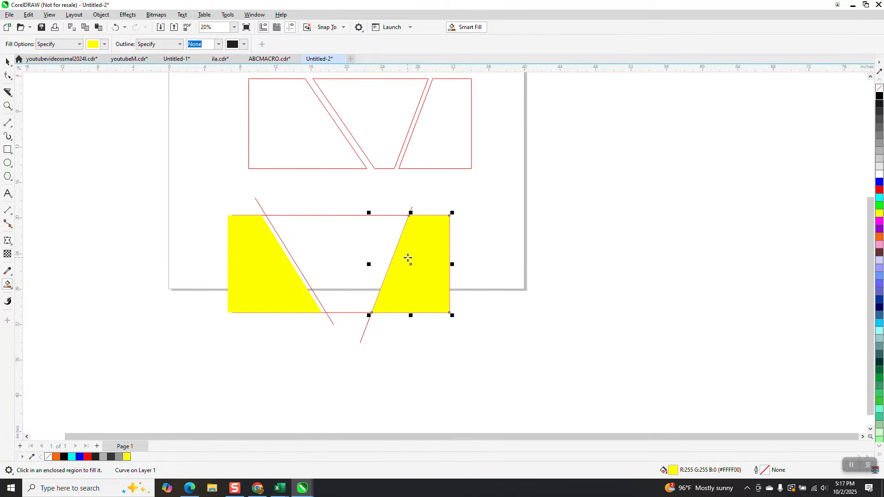
{"action": "key", "text": "Right"}
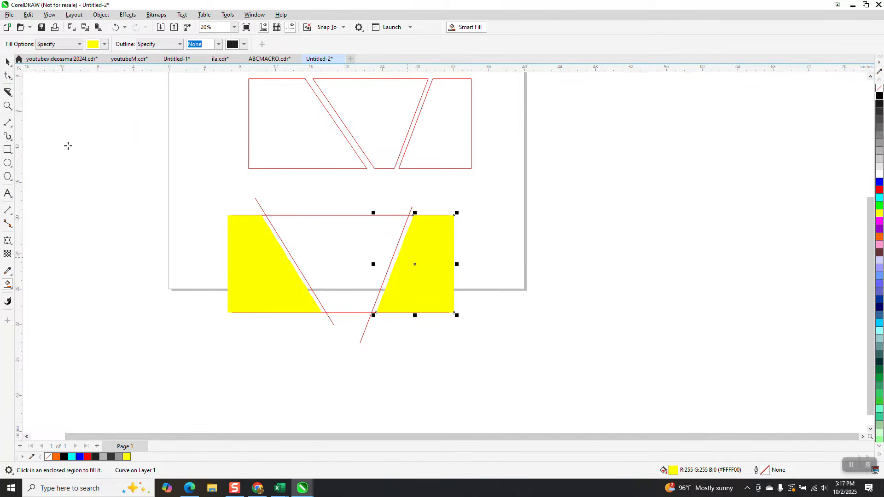
- Smart Fill the middle region between the two slanted lines in yellow
{"action": "left_click", "coordinate": [7, 62]}
{"action": "left_click", "coordinate": [7, 284]}
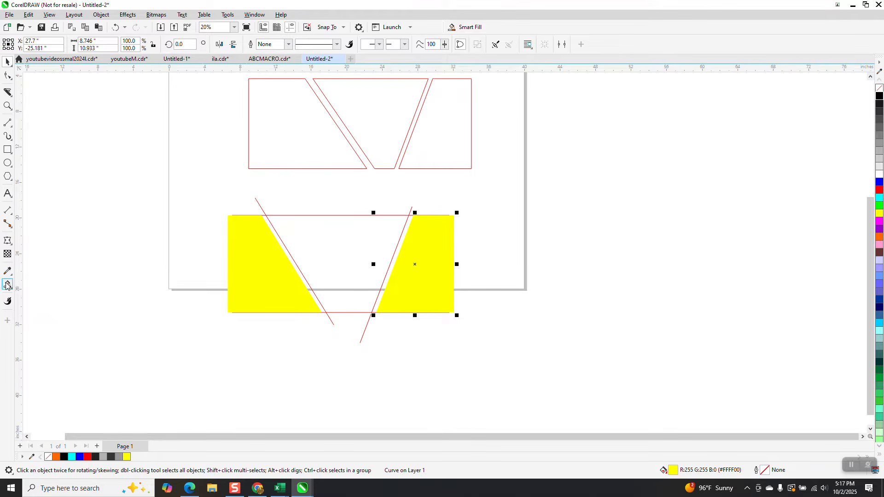
{"action": "left_click", "coordinate": [322, 266]}
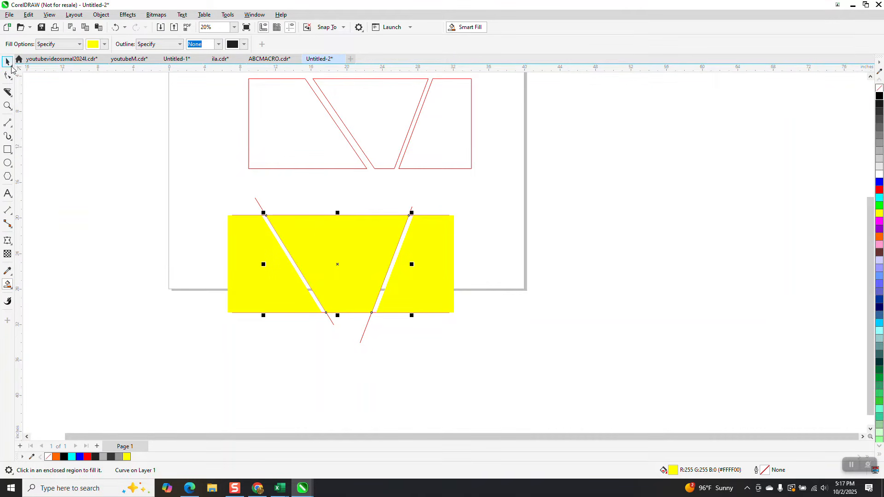
- Select the lower rectangle, both slanted lines and the three yellow shapes, and remove their outlines
{"action": "left_click", "coordinate": [7, 61]}
{"action": "left_click_drag", "start_coordinate": [191, 185], "coordinate": [474, 330]}
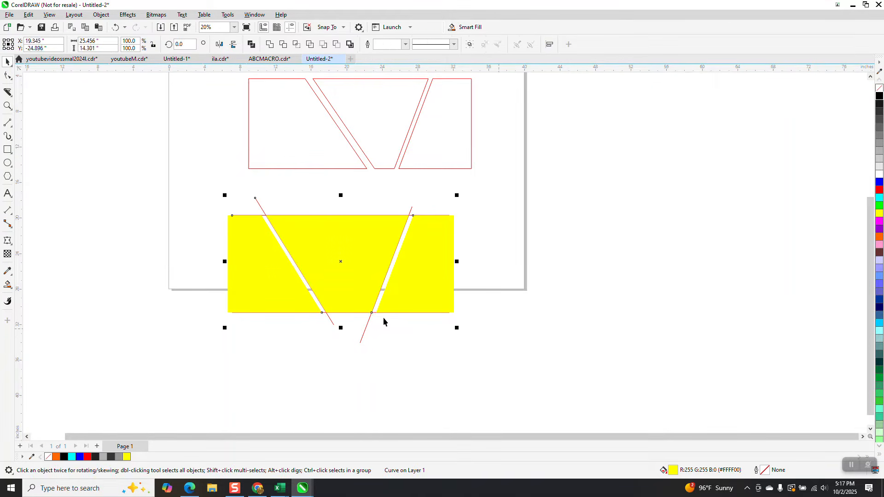
{"action": "left_click_drag", "start_coordinate": [201, 184], "coordinate": [518, 371]}
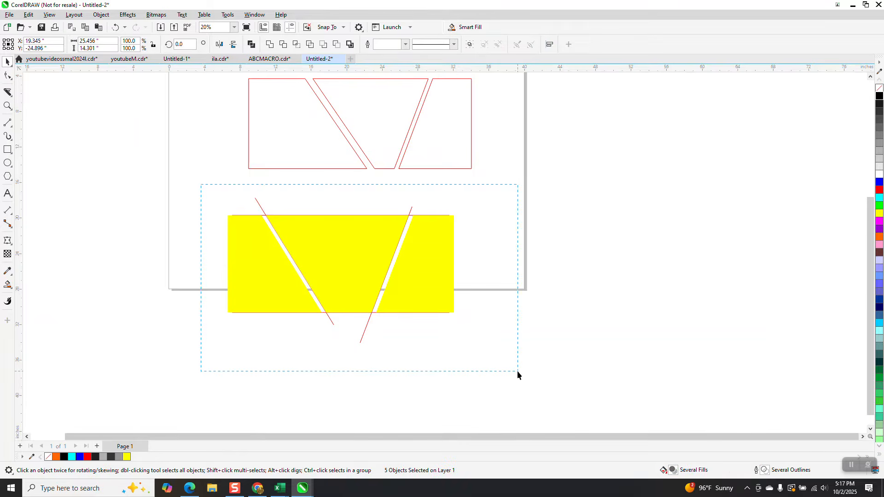
{"action": "right_click", "coordinate": [879, 91]}
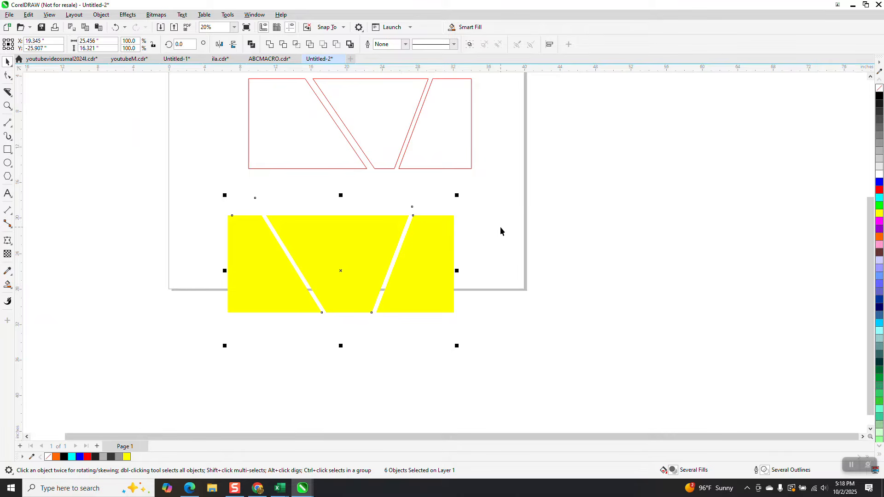
- Remove the fill from the lower rectangle and its three pieces, and give them black outlines
{"action": "left_click_drag", "start_coordinate": [211, 201], "coordinate": [517, 337]}
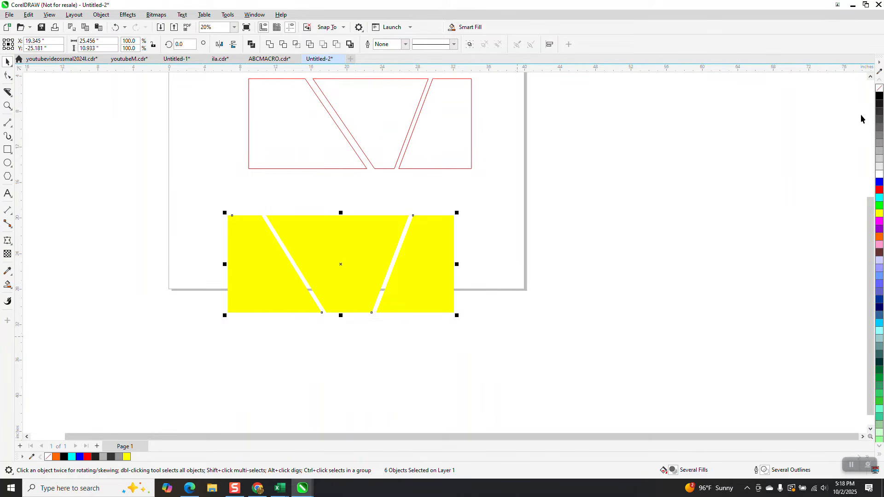
{"action": "left_click", "coordinate": [880, 91]}
{"action": "right_click", "coordinate": [879, 96]}
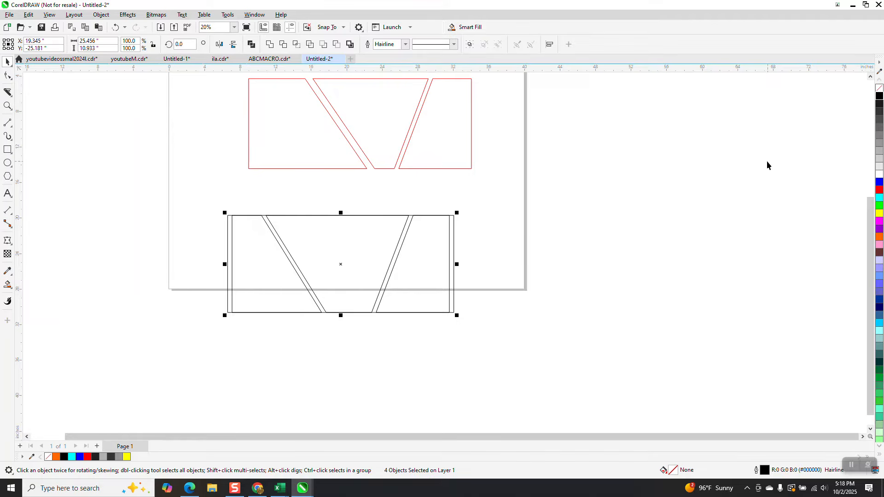
- Pull the lower design apart by moving its right piece right, its left piece left and the full rectangle below the middle piece
{"action": "left_click", "coordinate": [725, 165]}
{"action": "left_click_drag", "start_coordinate": [448, 243], "coordinate": [565, 247]}
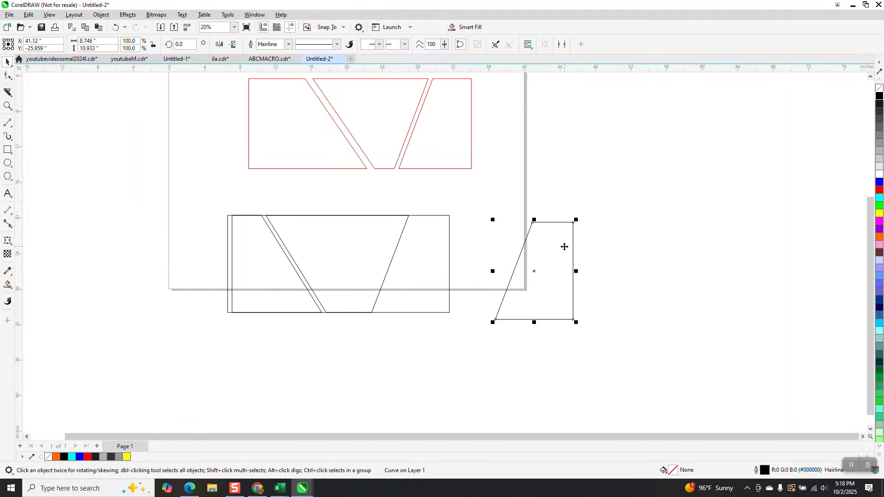
{"action": "left_click_drag", "start_coordinate": [262, 264], "coordinate": [186, 281]}
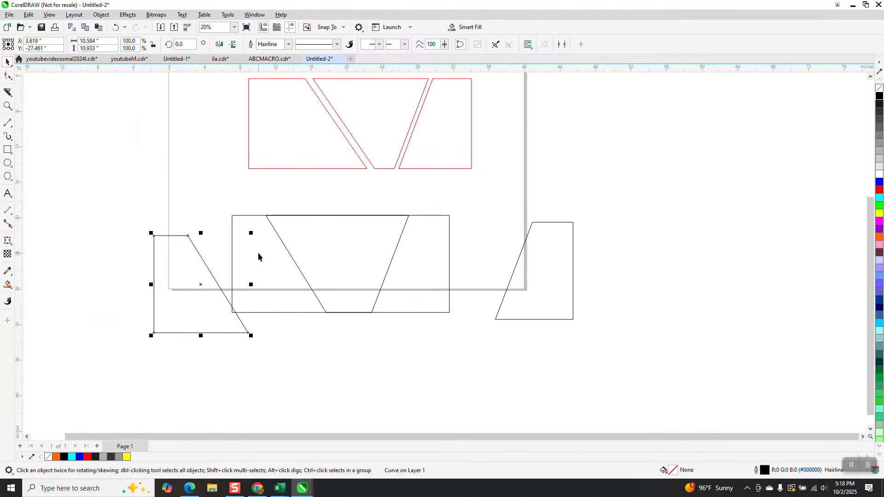
{"action": "left_click_drag", "start_coordinate": [259, 256], "coordinate": [281, 337]}
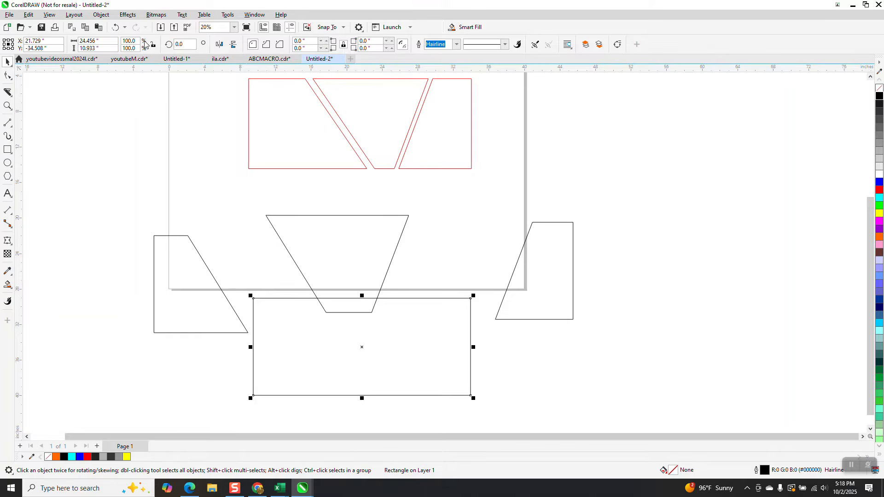
- Undo the moves of the full black rectangle and the left piece
{"action": "left_click", "coordinate": [116, 28]}
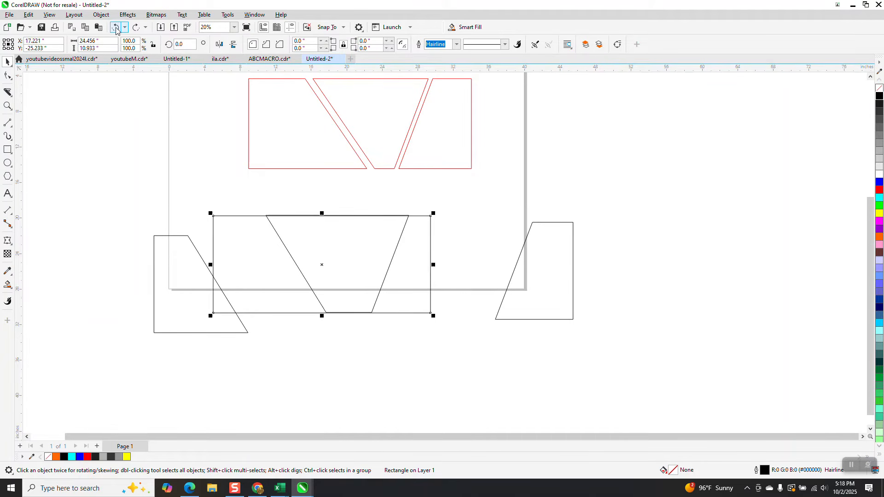
{"action": "left_click", "coordinate": [116, 28]}
{"action": "left_click", "coordinate": [116, 28]}
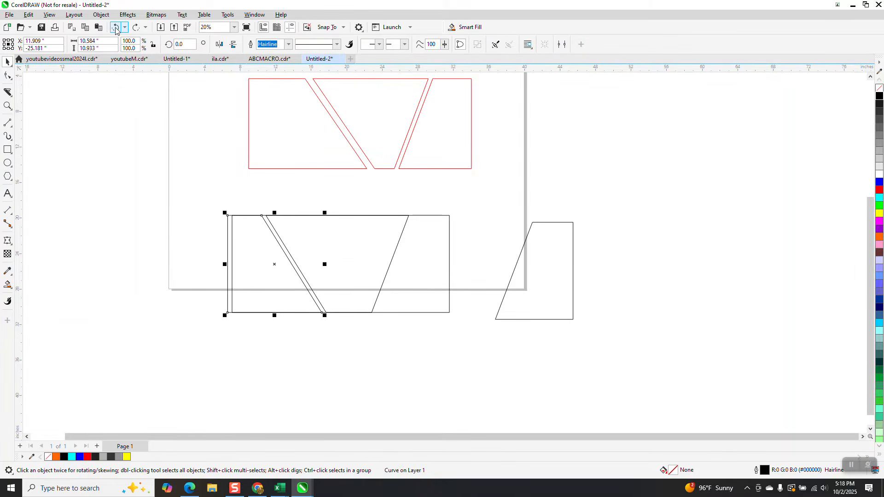
- Undo the recent edits to the lower design, back through its Smart Fill pieces, and delete the remaining lower rectangle and slanted lines
{"action": "left_click", "coordinate": [116, 27]}
{"action": "left_click", "coordinate": [116, 28]}
{"action": "left_click", "coordinate": [116, 27]}
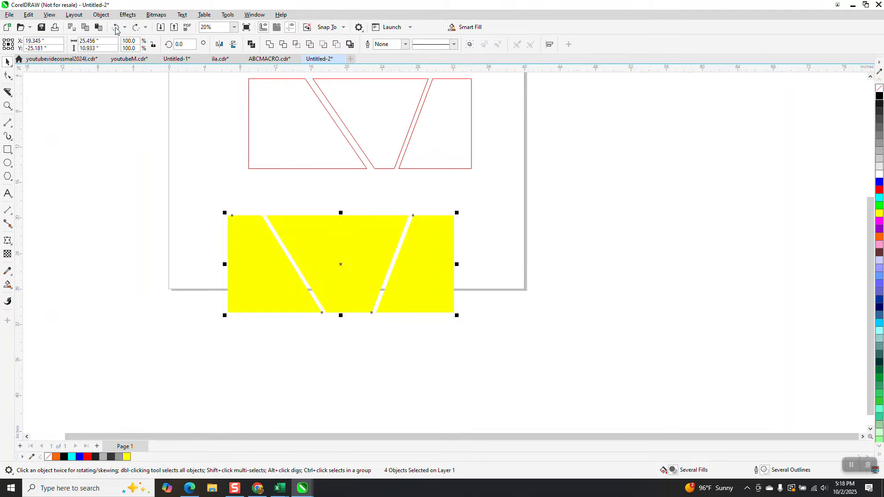
{"action": "left_click", "coordinate": [115, 28]}
{"action": "left_click", "coordinate": [115, 27]}
{"action": "left_click", "coordinate": [115, 27]}
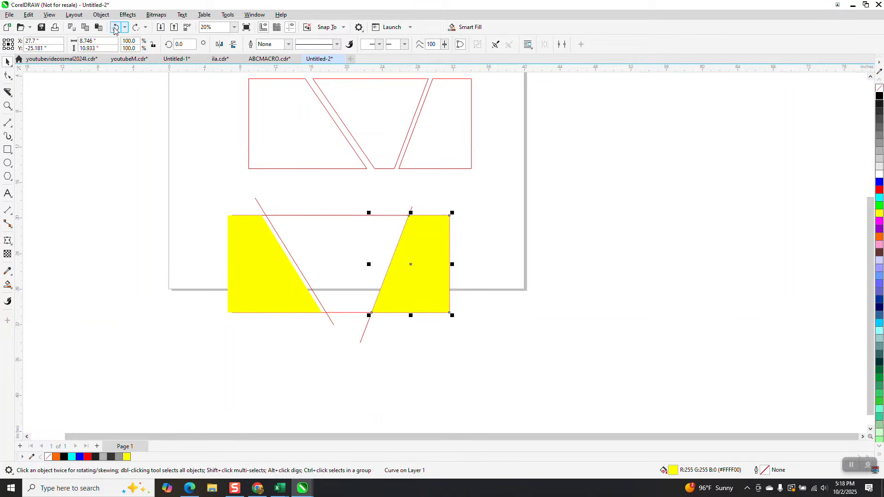
{"action": "left_click", "coordinate": [114, 27]}
{"action": "left_click", "coordinate": [115, 27]}
{"action": "left_click_drag", "start_coordinate": [211, 184], "coordinate": [509, 359]}
{"action": "key", "text": "Delete"}
- Draw a rectangle about 21.3 by 12.6 inches below the red pieces, with two inward-slanting straight lines crossing its top and bottom edges
{"action": "left_click", "coordinate": [8, 149]}
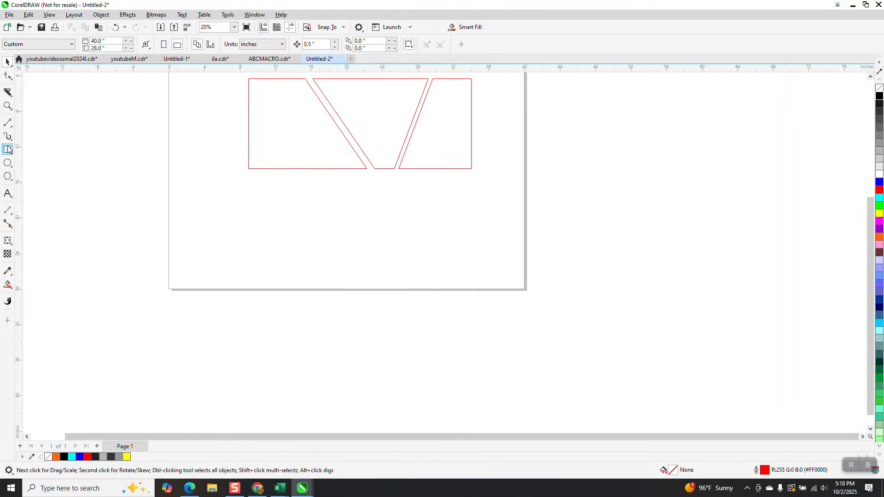
{"action": "left_click_drag", "start_coordinate": [281, 193], "coordinate": [460, 302]}
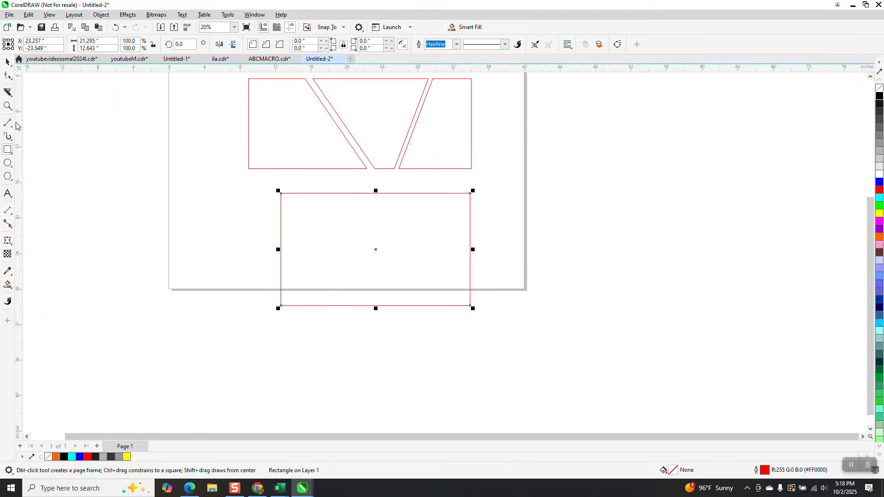
{"action": "left_click", "coordinate": [13, 130]}
{"action": "left_click", "coordinate": [40, 133]}
{"action": "left_click_drag", "start_coordinate": [291, 181], "coordinate": [364, 317]}
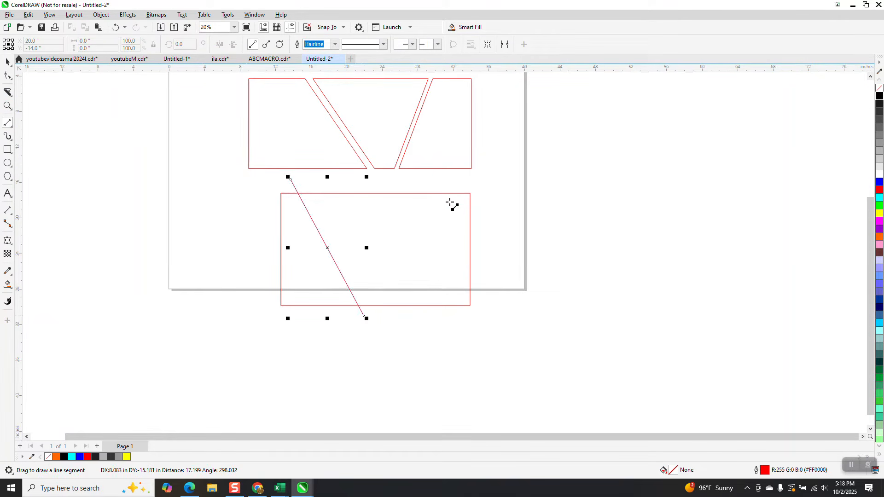
{"action": "left_click_drag", "start_coordinate": [449, 182], "coordinate": [418, 325]}
- Delete only the new rectangle, leaving the two slanted lines, and undo the deletion
{"action": "left_click", "coordinate": [8, 61]}
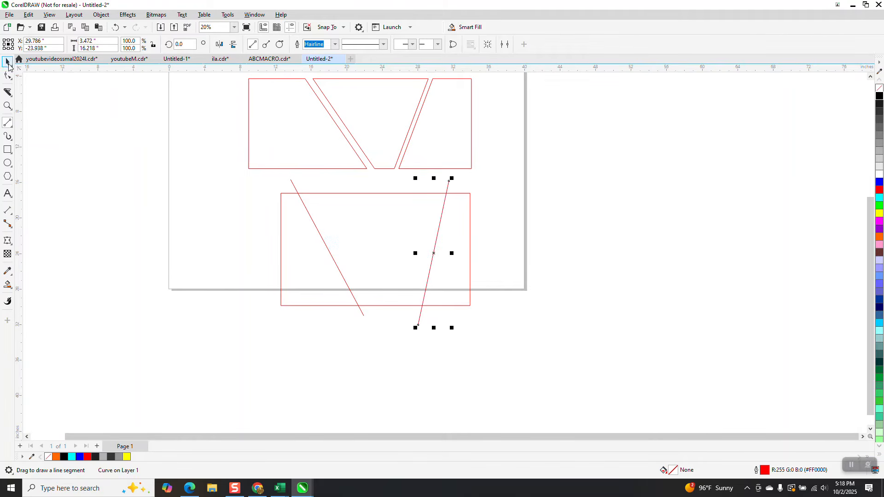
{"action": "left_click", "coordinate": [222, 175]}
{"action": "left_click", "coordinate": [295, 193]}
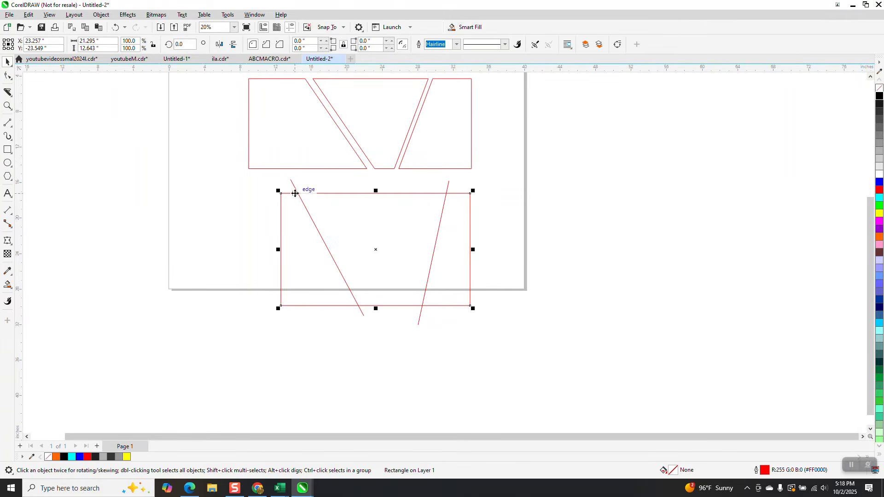
{"action": "key", "text": "Delete"}
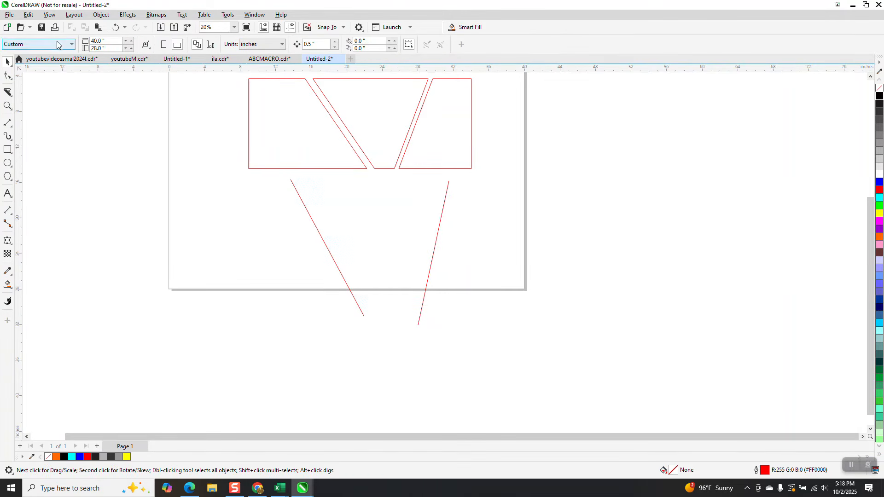
{"action": "left_click", "coordinate": [115, 27]}
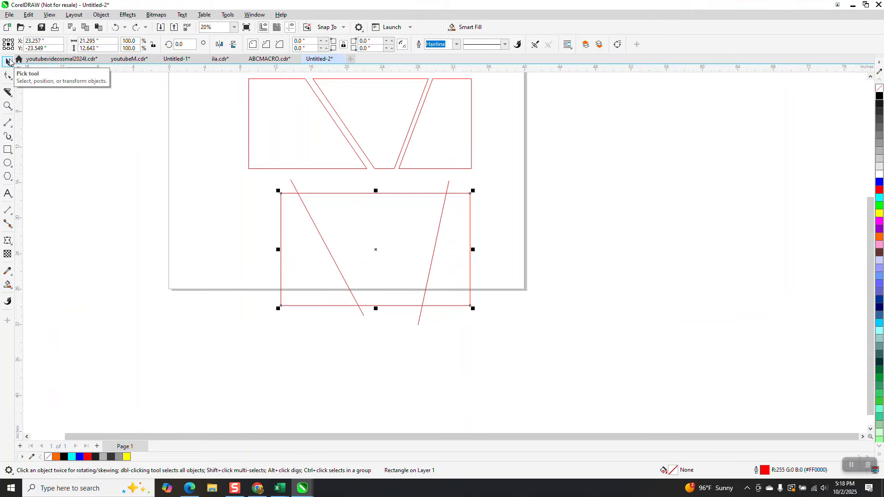
- Use Smart Fill to create yellow shapes without outlines in the rectangle's left, middle and right regions
{"action": "left_click", "coordinate": [8, 284]}
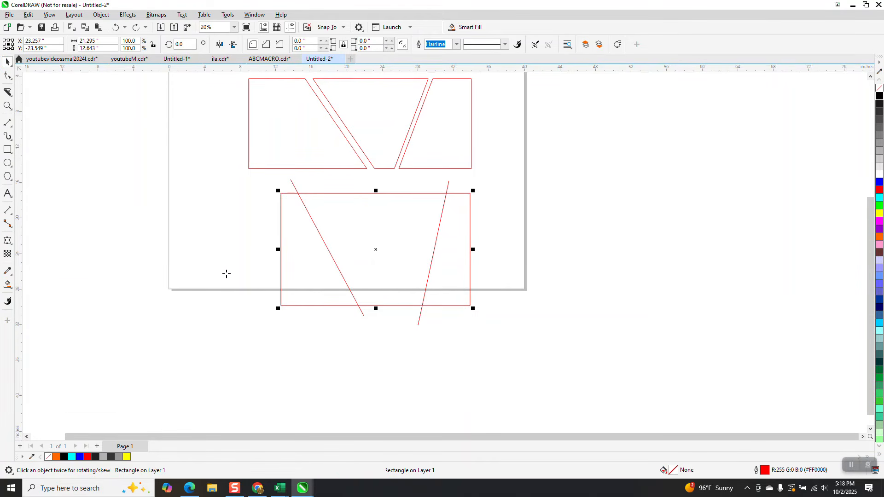
{"action": "left_click", "coordinate": [292, 266]}
{"action": "left_click", "coordinate": [390, 246]}
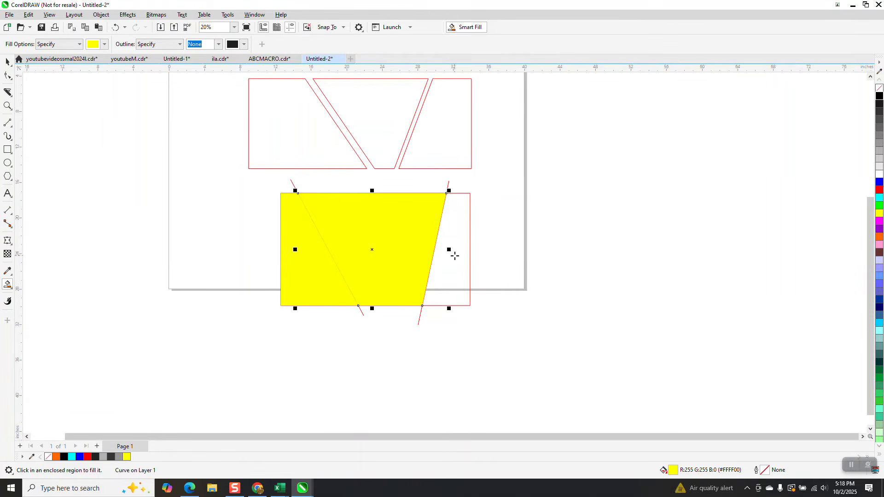
{"action": "left_click", "coordinate": [450, 250]}
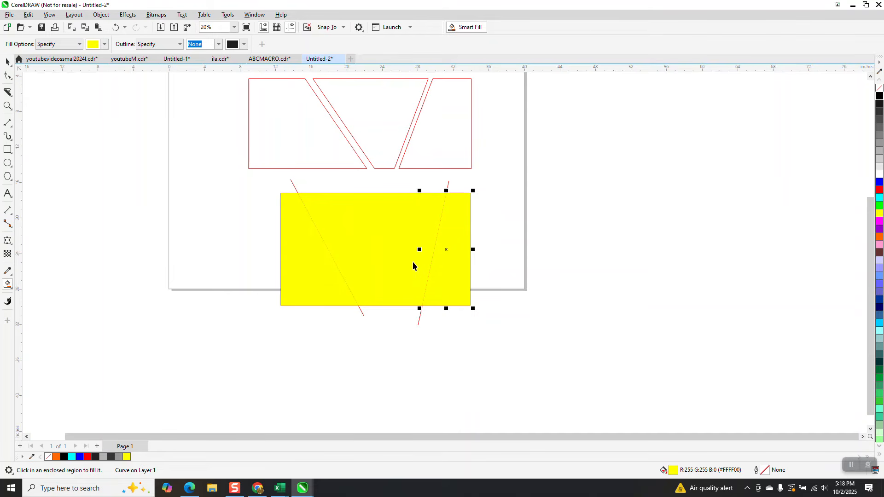
- Move the right yellow piece 0.5 inch to the right and the left yellow piece 0.5 inch to the left
{"action": "key", "text": "Right"}
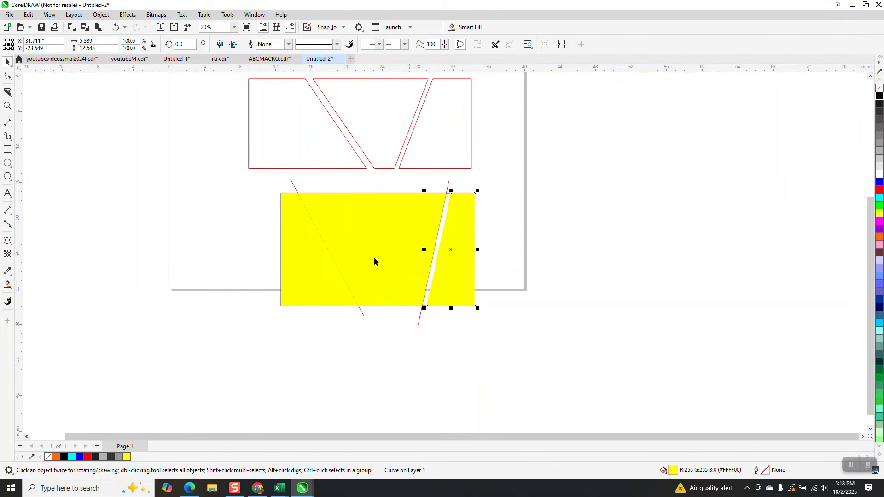
{"action": "left_click", "coordinate": [307, 256]}
{"action": "key", "text": "Left"}
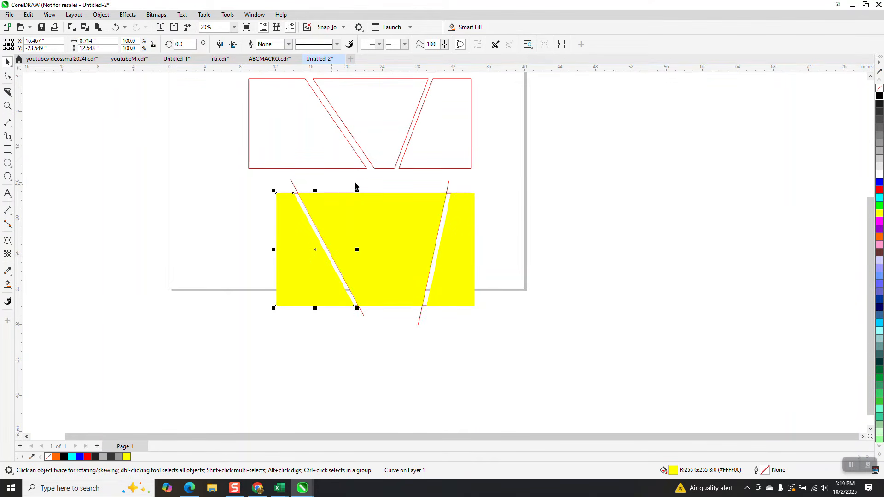
{"action": "key", "text": "Down"}
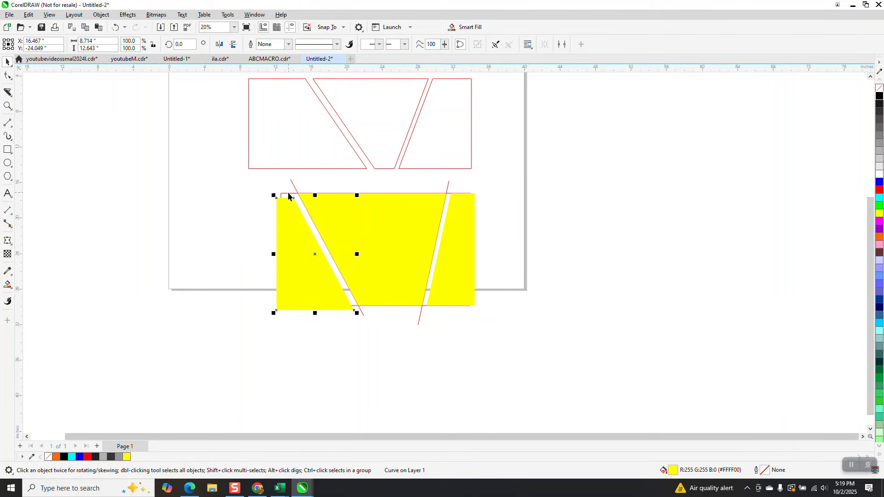
{"action": "key", "text": "Up"}
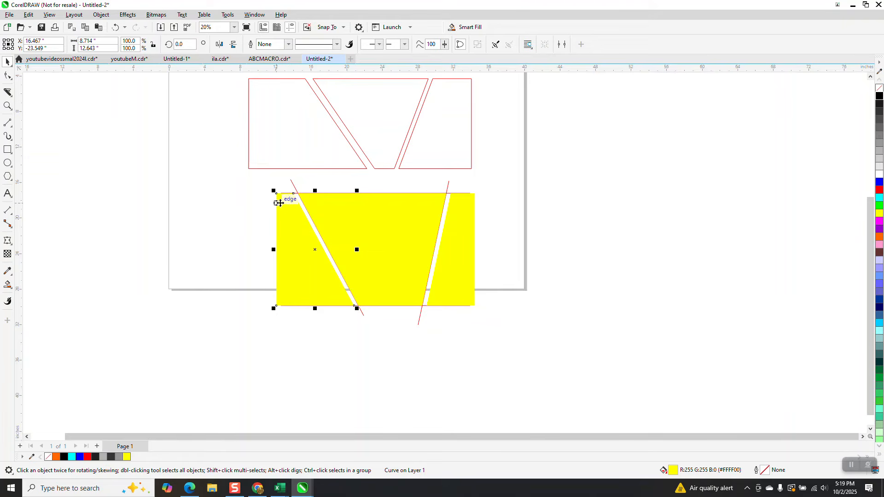
- Select all three yellow pieces and move them 14.5 inches straight down, clear of the red rectangle
{"action": "left_click", "coordinate": [361, 234], "text": "shift"}
{"action": "left_click", "coordinate": [452, 249], "text": "shift"}
{"action": "key", "text": "Down"}
{"action": "key", "text": "Down"}
{"action": "key", "text": "Down"}
{"action": "key", "text": "Down"}
{"action": "key", "text": "Down"}
{"action": "key", "text": "Down"}
{"action": "key", "text": "Down"}
{"action": "key", "text": "Down"}
{"action": "key", "text": "Down"}
{"action": "key", "text": "Down"}
{"action": "key", "text": "Down"}
{"action": "key", "text": "Down"}
{"action": "key", "text": "Down"}
{"action": "key", "text": "Down"}
{"action": "key", "text": "Down"}
{"action": "key", "text": "Down"}
{"action": "key", "text": "Down"}
{"action": "key", "text": "Down"}
{"action": "key", "text": "Down"}
{"action": "key", "text": "Down"}
{"action": "key", "text": "Down"}
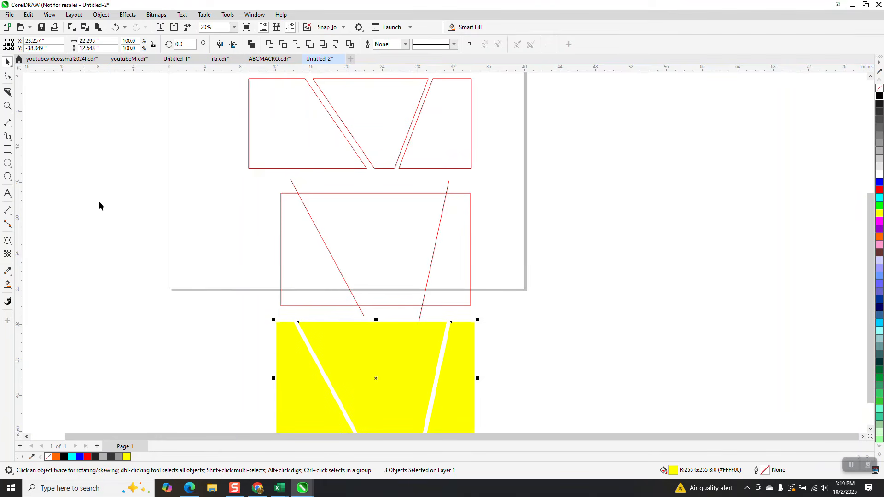
- Delete the red rectangle and the two slanted lines above the yellow pieces
{"action": "left_click_drag", "start_coordinate": [264, 186], "coordinate": [510, 319]}
{"action": "key", "text": "Delete"}
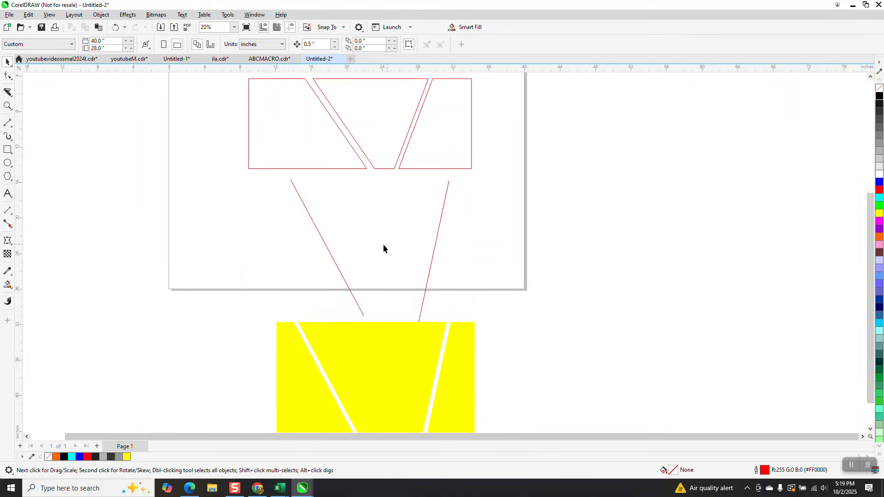
{"action": "left_click", "coordinate": [327, 248]}
{"action": "key", "text": "Delete"}
{"action": "left_click", "coordinate": [438, 239]}
{"action": "key", "text": "Delete"}
{"action": "scroll", "coordinate": [396, 253], "scroll_direction": "down", "scroll_amount": 1}
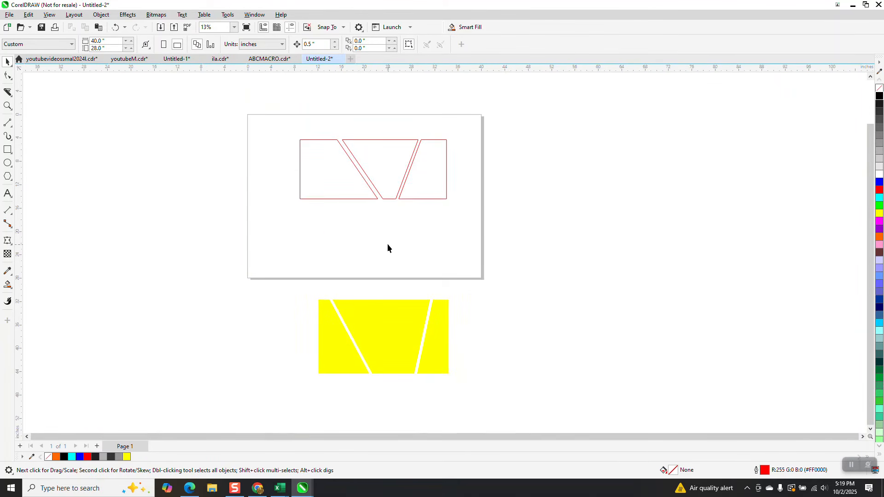
- Draw a rectangle about 23.2 by 14.6 inches left of the page and slice it with two inward-slanting Knife cuts
{"action": "left_click", "coordinate": [7, 151]}
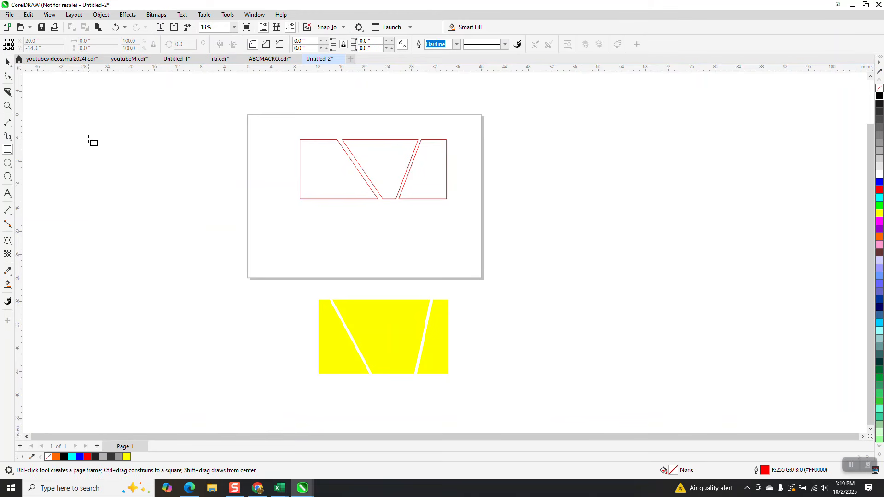
{"action": "left_click_drag", "start_coordinate": [84, 133], "coordinate": [219, 218]}
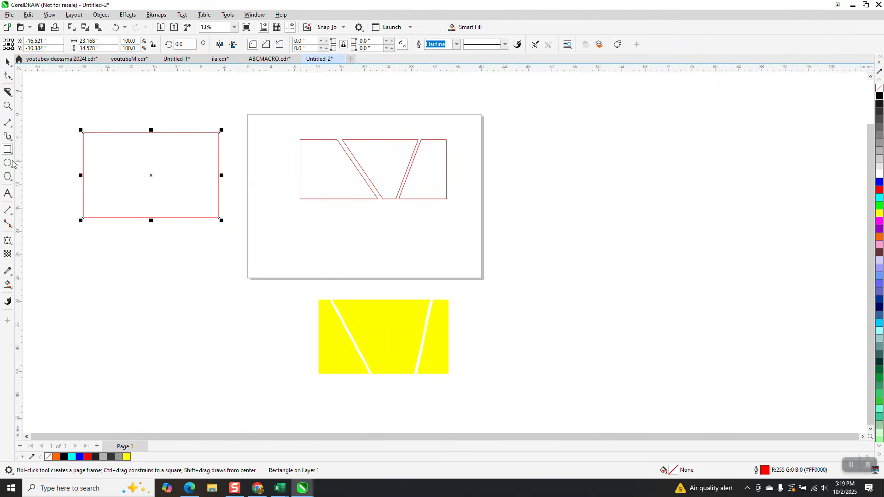
{"action": "left_click", "coordinate": [9, 93]}
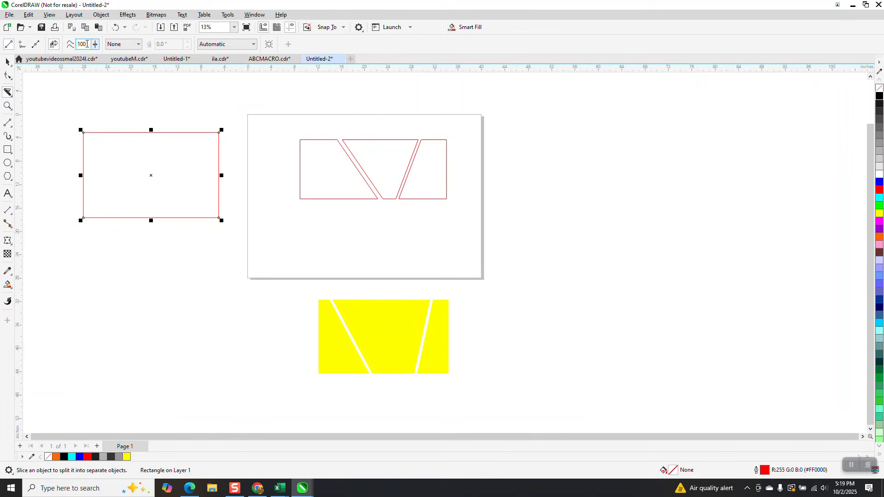
{"action": "left_click_drag", "start_coordinate": [111, 112], "coordinate": [147, 249]}
{"action": "left_click_drag", "start_coordinate": [201, 117], "coordinate": [167, 233]}
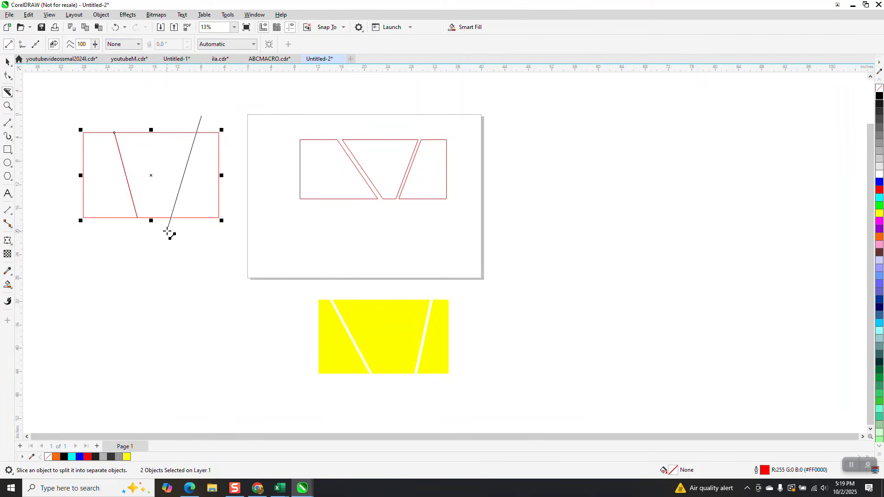
- Separate the cut rectangle by moving its left piece 0.5 inch left and its right piece 0.5 inch right
{"action": "left_click", "coordinate": [7, 62]}
{"action": "left_click", "coordinate": [70, 80]}
{"action": "left_click", "coordinate": [112, 150]}
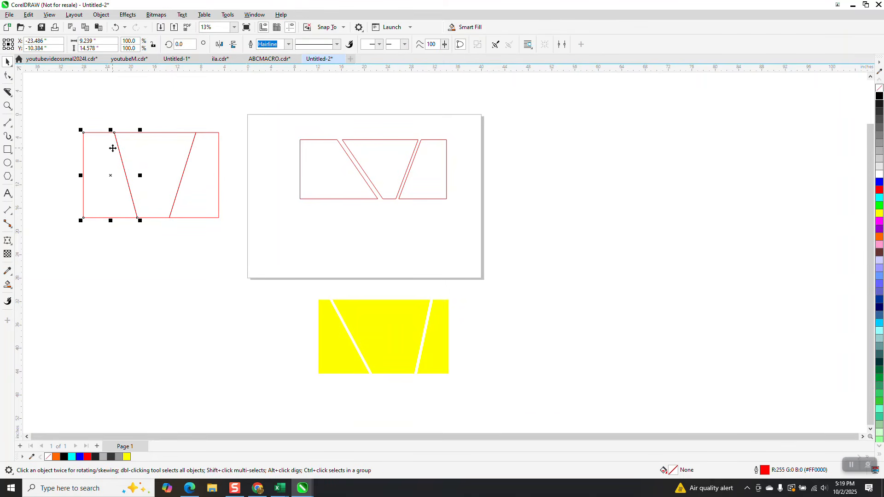
{"action": "key", "text": "Left"}
{"action": "left_click", "coordinate": [180, 181]}
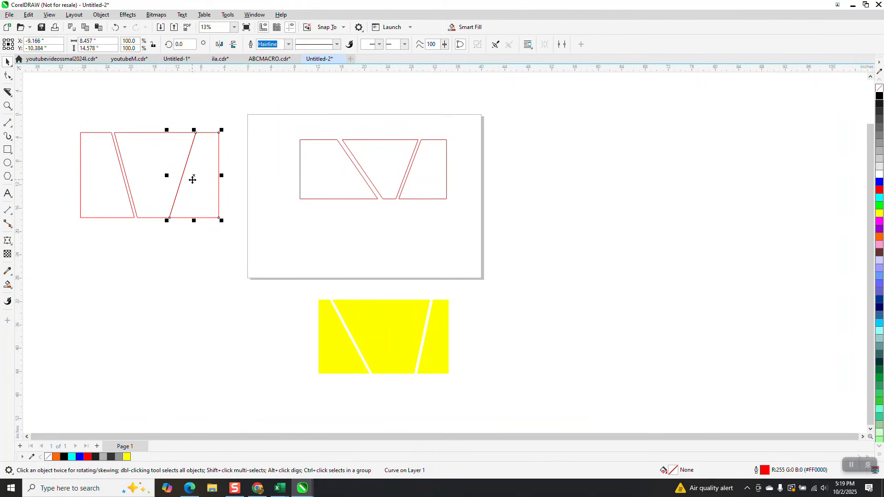
{"action": "key", "text": "Right"}
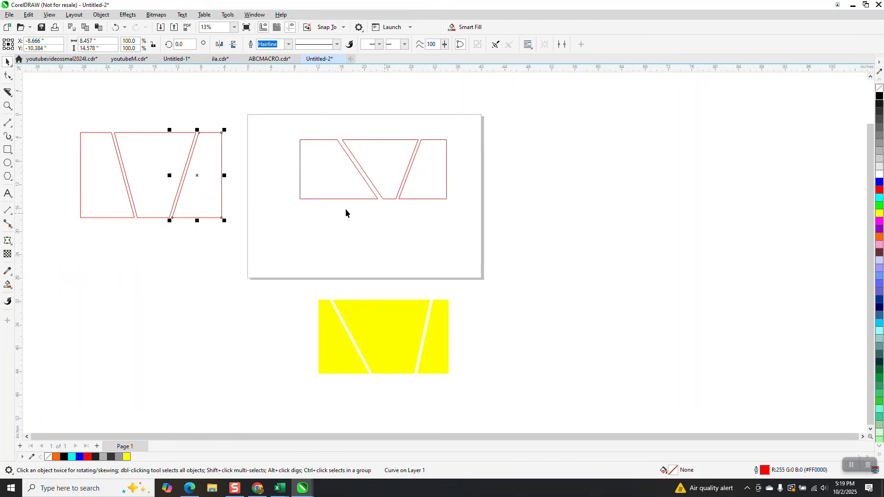
- Select the three knife-cut pieces left of the page, fill them yellow and remove their outlines
{"action": "left_click", "coordinate": [7, 105]}
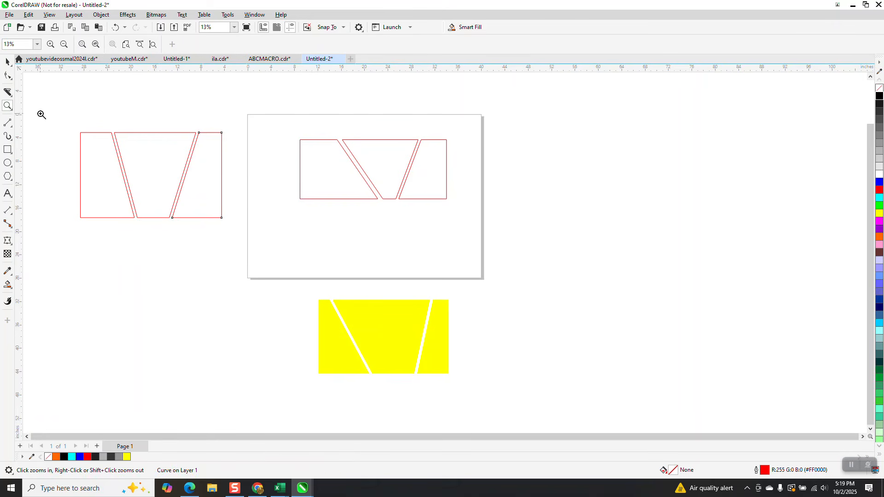
{"action": "left_click_drag", "start_coordinate": [40, 117], "coordinate": [252, 239]}
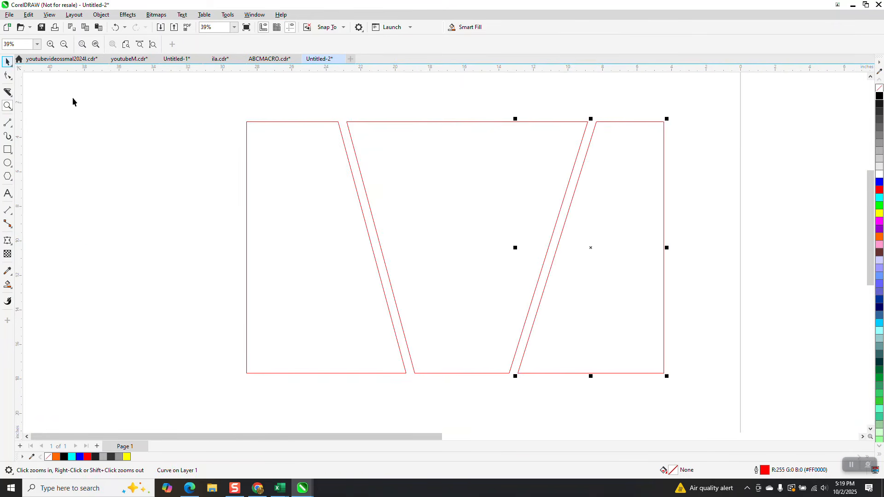
{"action": "scroll", "coordinate": [222, 138], "scroll_direction": "down", "scroll_amount": 2}
{"action": "key", "text": "space"}
{"action": "left_click_drag", "start_coordinate": [217, 123], "coordinate": [547, 320]}
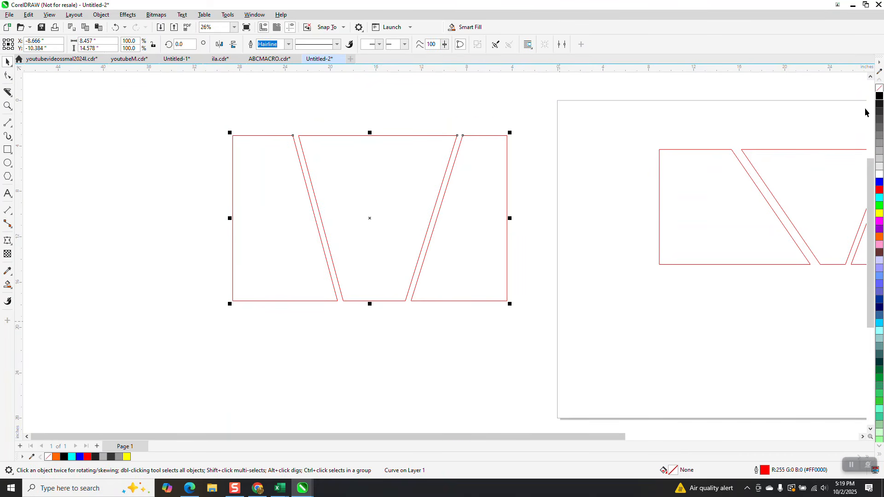
{"action": "left_click", "coordinate": [878, 213]}
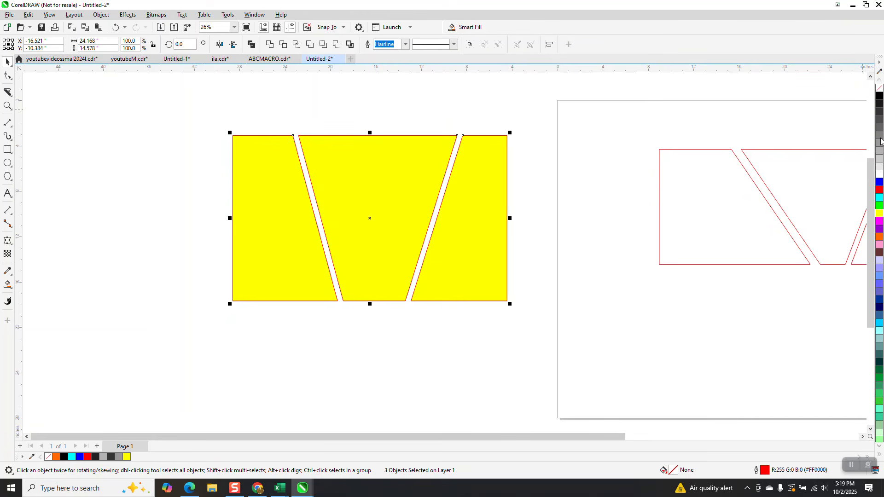
{"action": "right_click", "coordinate": [879, 87]}
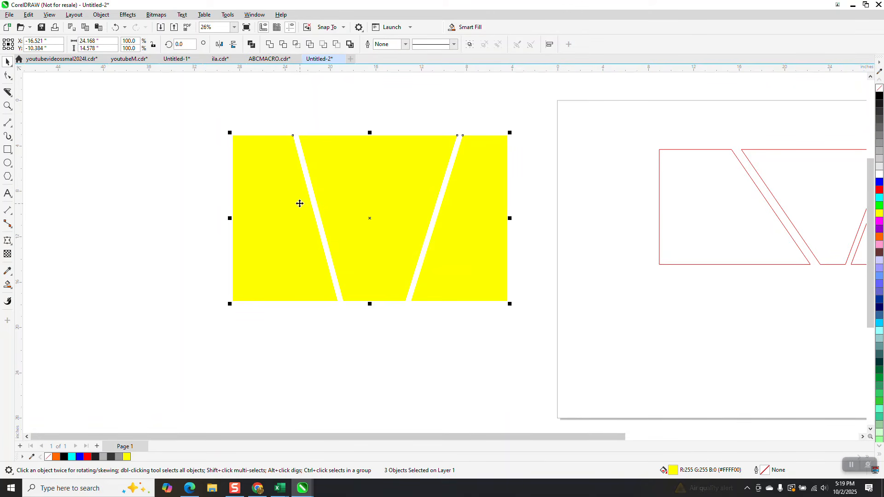
- Remove the fill from the three knife-cut pieces and give them black outlines
{"action": "left_click_drag", "start_coordinate": [209, 111], "coordinate": [358, 230]}
{"action": "left_click_drag", "start_coordinate": [545, 324], "coordinate": [545, 324]}
{"action": "left_click", "coordinate": [879, 88]}
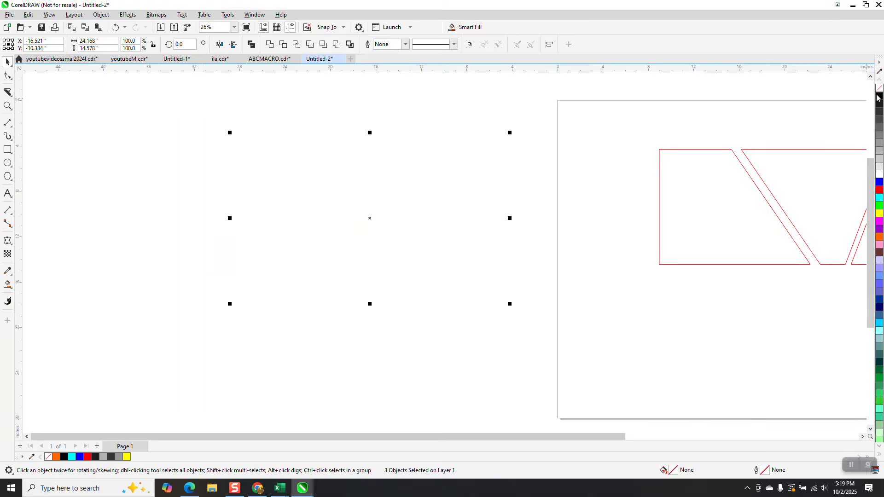
{"action": "right_click", "coordinate": [879, 95]}
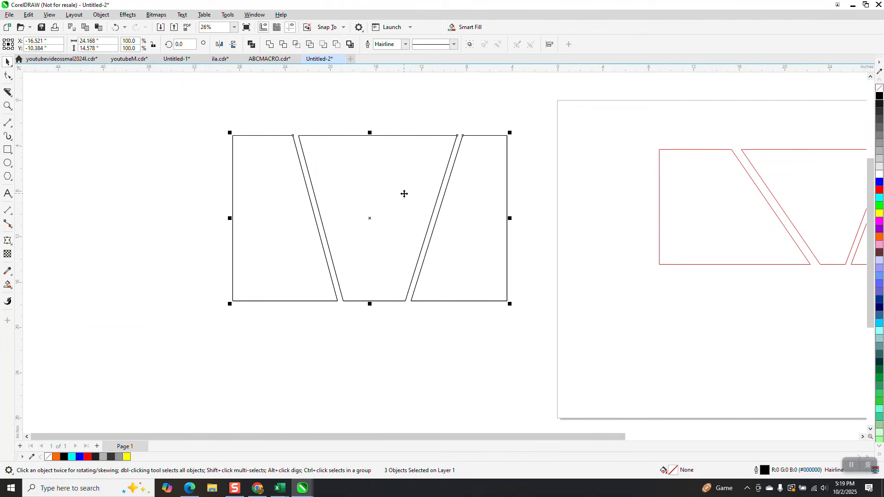
- Create a vertically mirrored copy of the three black-outlined pieces directly below the originals, leaving a narrow gap
{"action": "left_click_drag", "start_coordinate": [369, 132], "coordinate": [367, 314]}
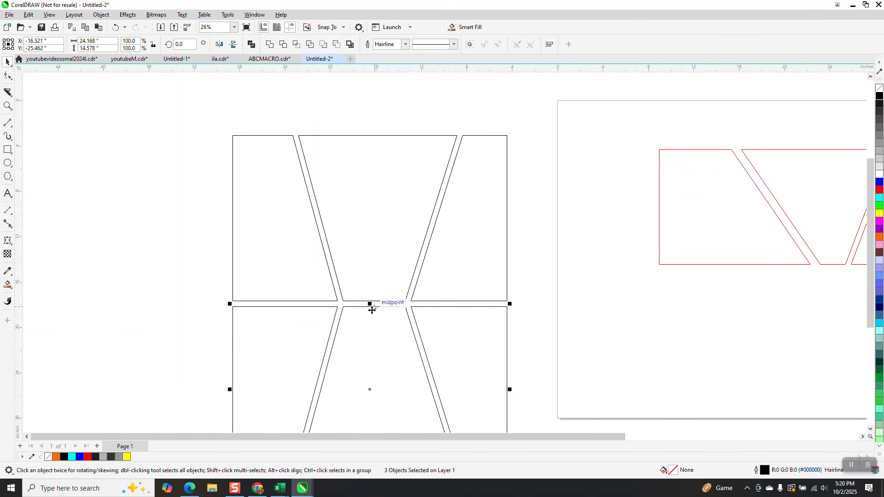
{"action": "scroll", "coordinate": [251, 231], "scroll_direction": "down", "scroll_amount": 1}
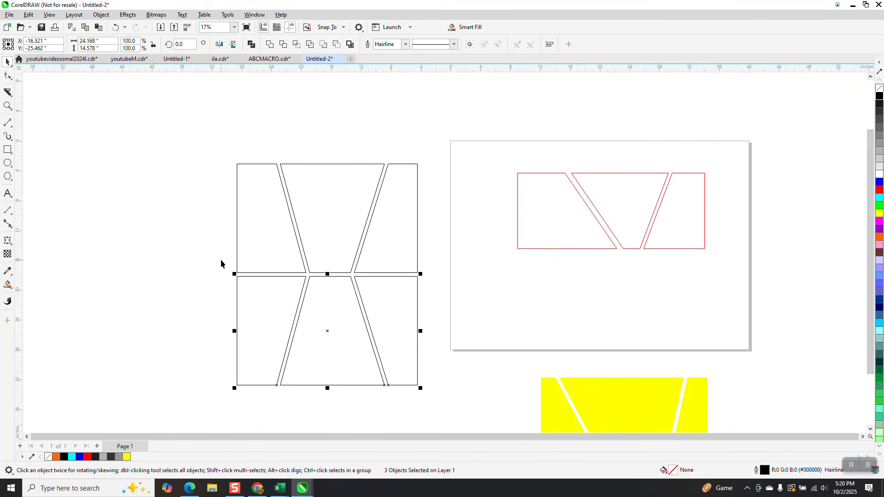
- Create a horizontally mirrored copy of all six black-outlined pieces directly left of the originals, aligned with them and 0.5 inch apart
{"action": "mouse_move", "coordinate": [231, 159]}
{"action": "left_mouse_down"}
{"action": "mouse_move", "coordinate": [332, 353]}
{"action": "mouse_move", "coordinate": [433, 394]}
{"action": "left_mouse_up"}
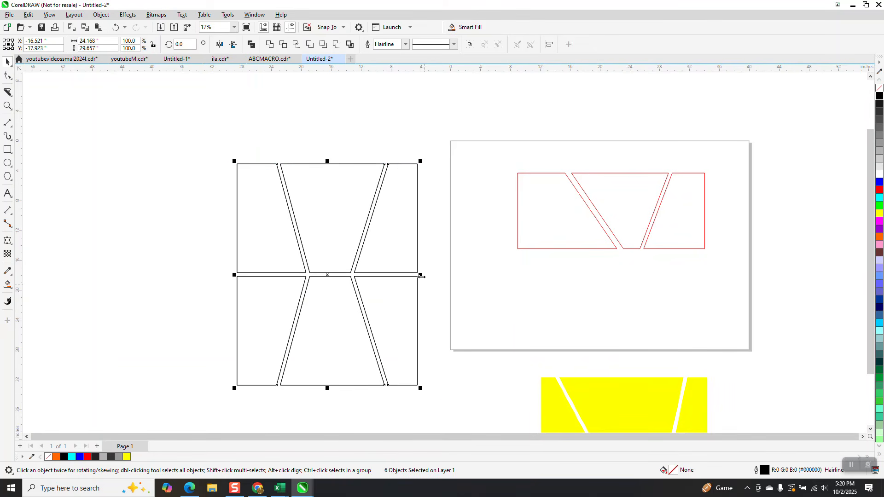
{"action": "left_click_drag", "start_coordinate": [421, 276], "coordinate": [223, 271]}
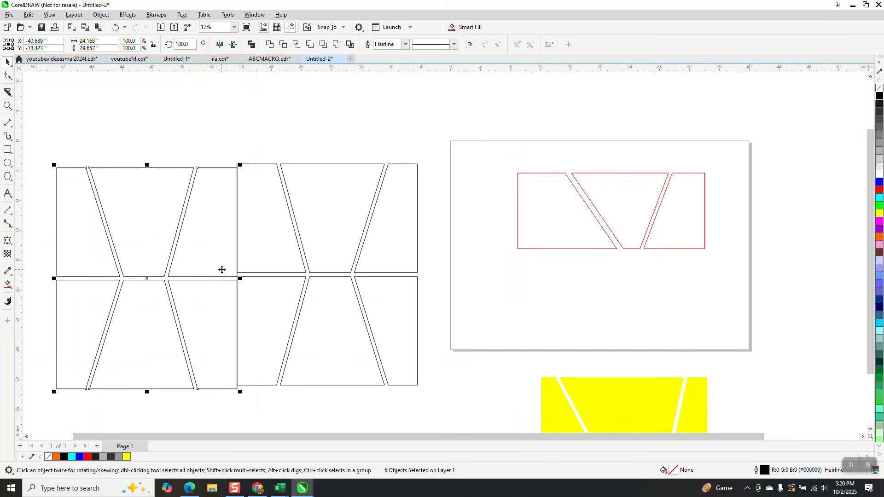
{"action": "key", "text": "Up"}
{"action": "key", "text": "Left"}
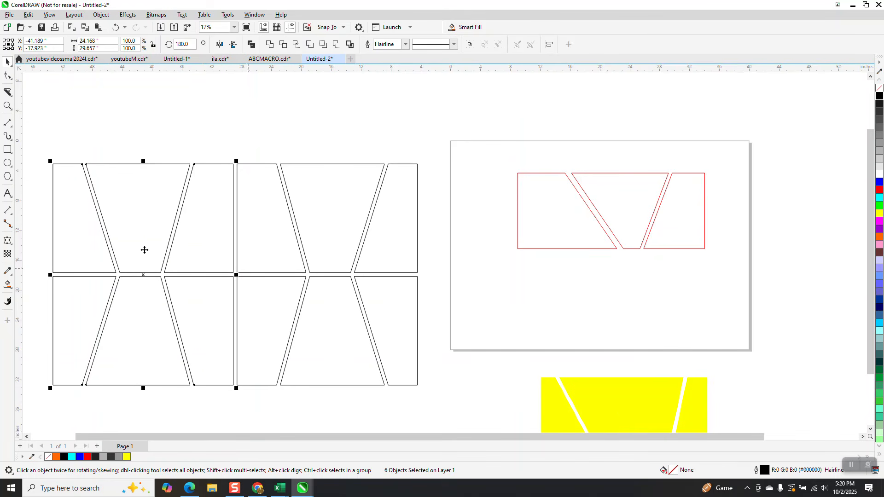
- Smart Fill each of the twelve pieces in the mirrored pattern left of the page with yellow and no outline
{"action": "left_click", "coordinate": [7, 284]}
{"action": "left_click", "coordinate": [81, 232]}
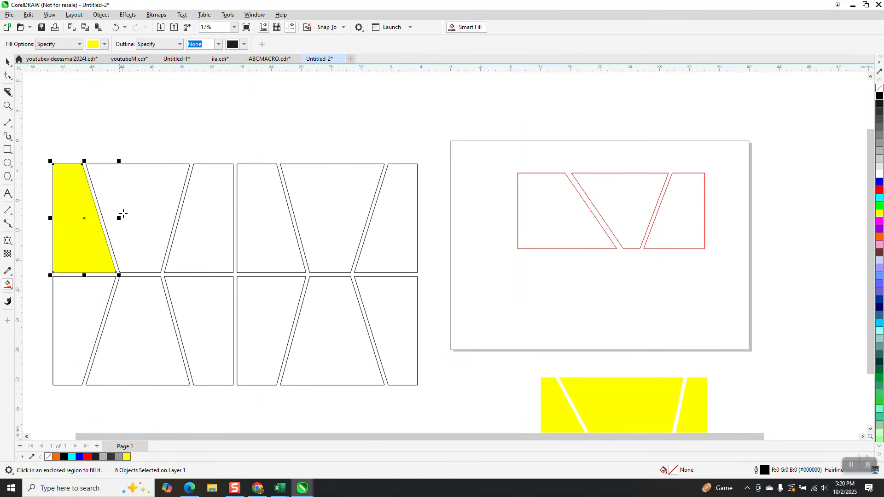
{"action": "left_click", "coordinate": [122, 215]}
{"action": "left_click", "coordinate": [191, 221]}
{"action": "left_click", "coordinate": [251, 225]}
{"action": "left_click", "coordinate": [304, 202]}
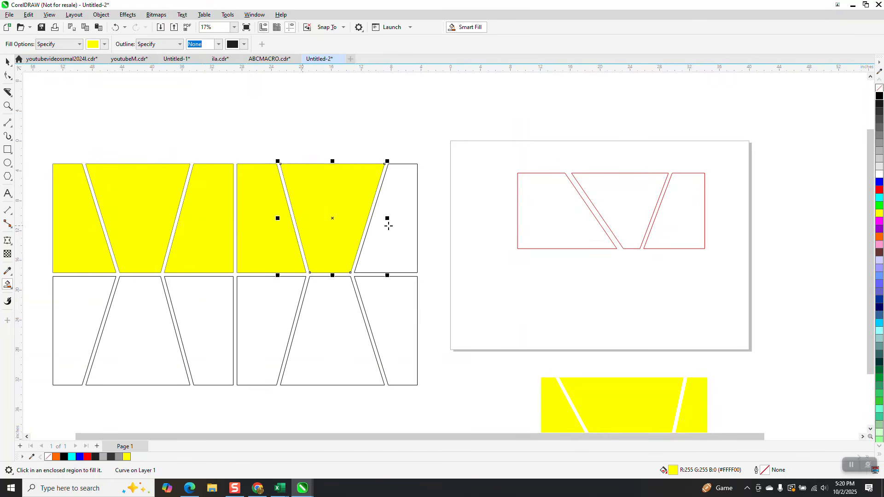
{"action": "left_click", "coordinate": [389, 227]}
{"action": "left_click", "coordinate": [397, 318]}
{"action": "left_click", "coordinate": [335, 321]}
{"action": "left_click", "coordinate": [275, 305]}
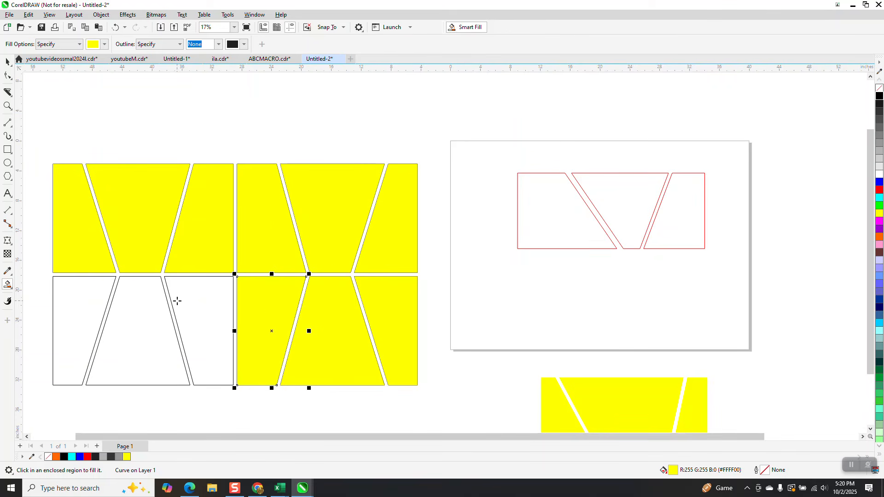
{"action": "left_click", "coordinate": [185, 302]}
{"action": "left_click", "coordinate": [143, 312]}
{"action": "left_click", "coordinate": [105, 304]}
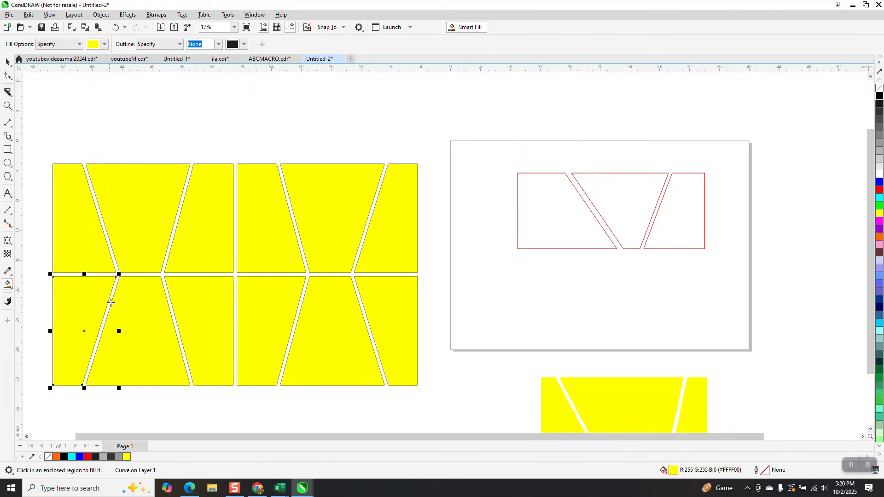
{"action": "scroll", "coordinate": [111, 302], "scroll_direction": "down", "scroll_amount": 2}
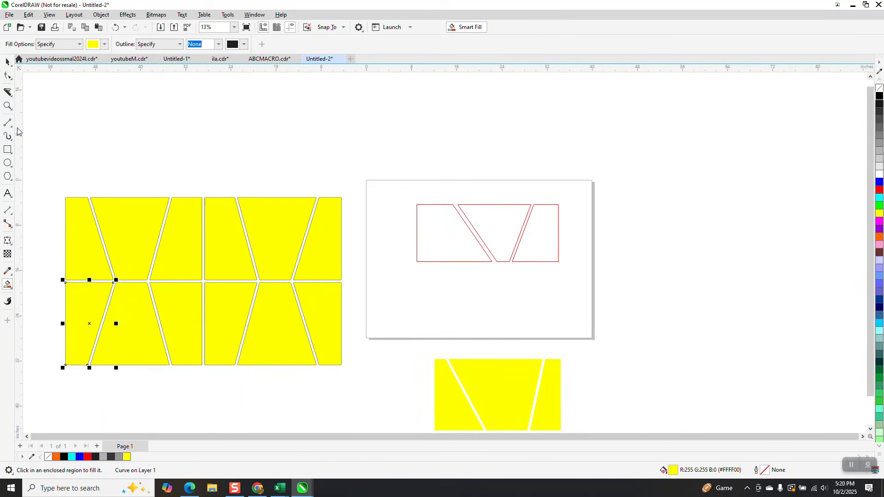
{"action": "left_click", "coordinate": [8, 106]}
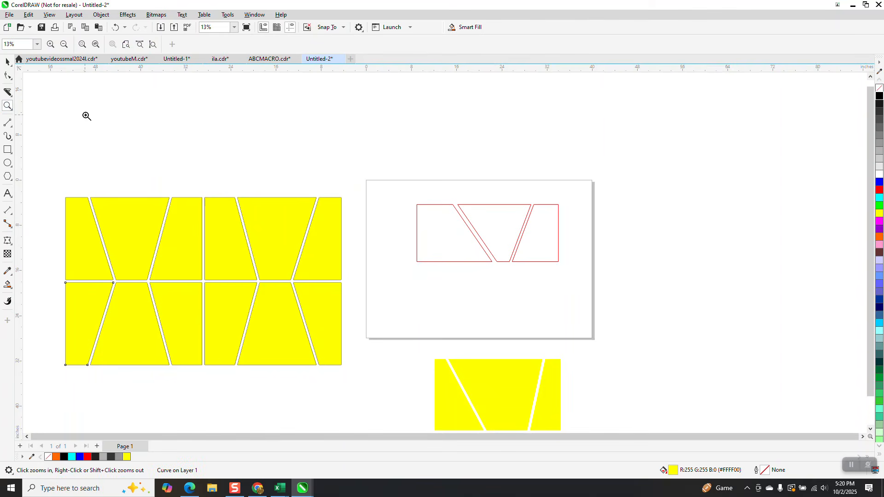